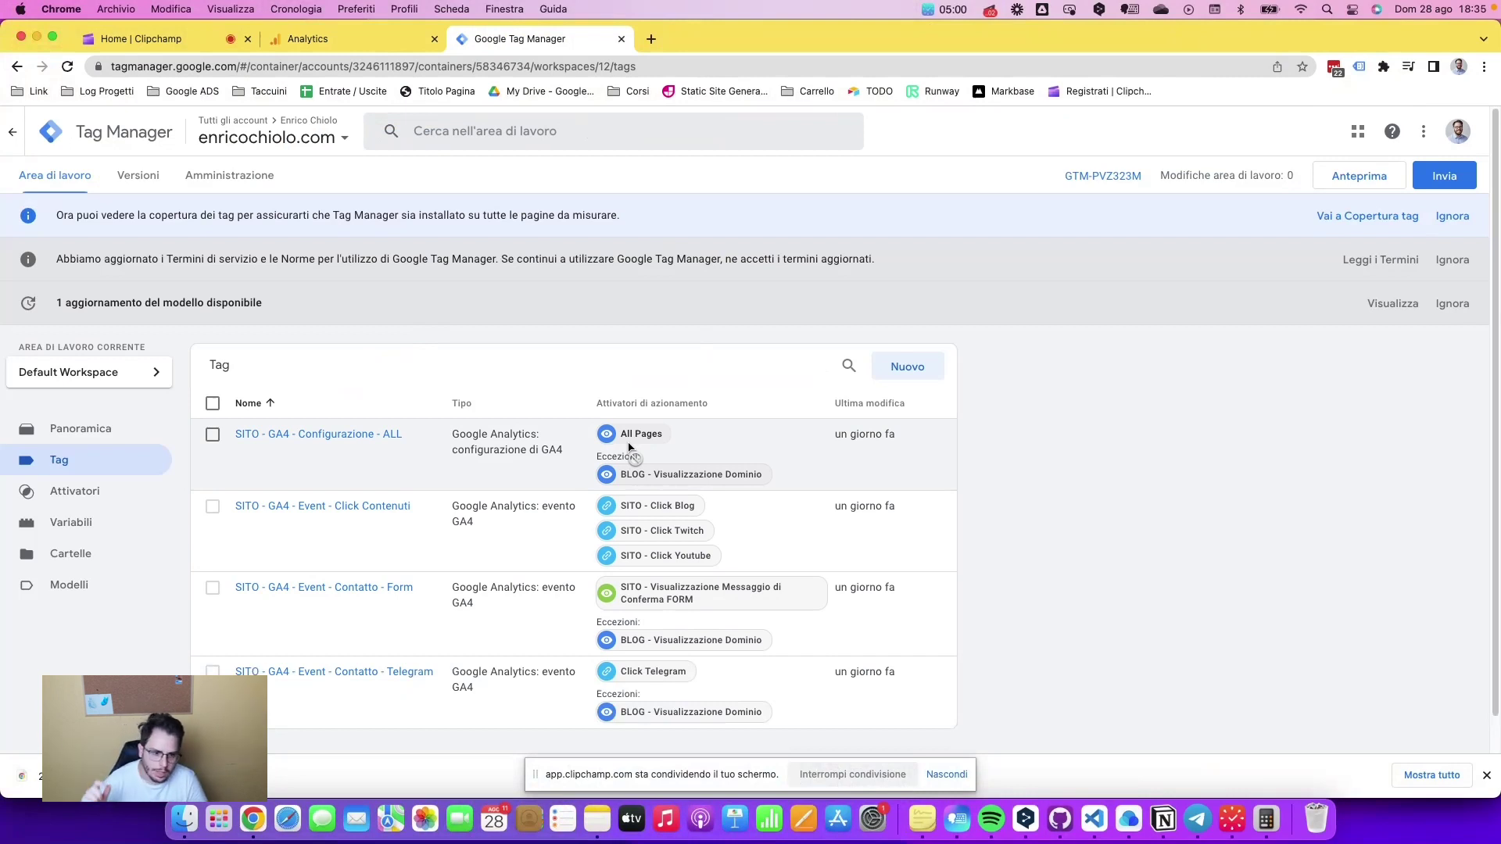
Switch to Google Analytics and open the website's web stream details from the GA4 property's data streams.
{"action": "left_click", "coordinate": [355, 40]}
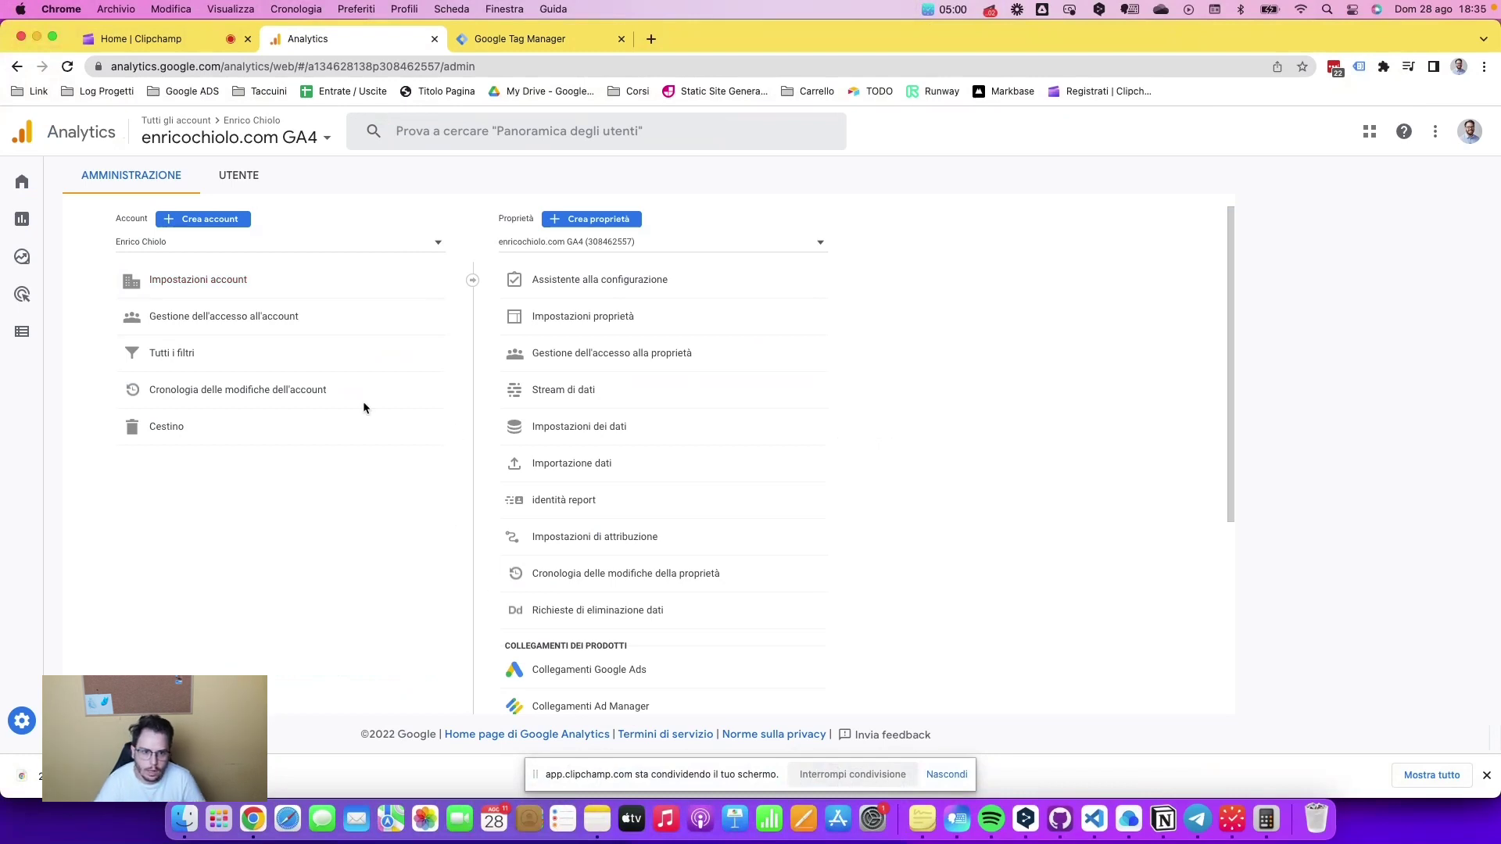
{"action": "left_click", "coordinate": [602, 405]}
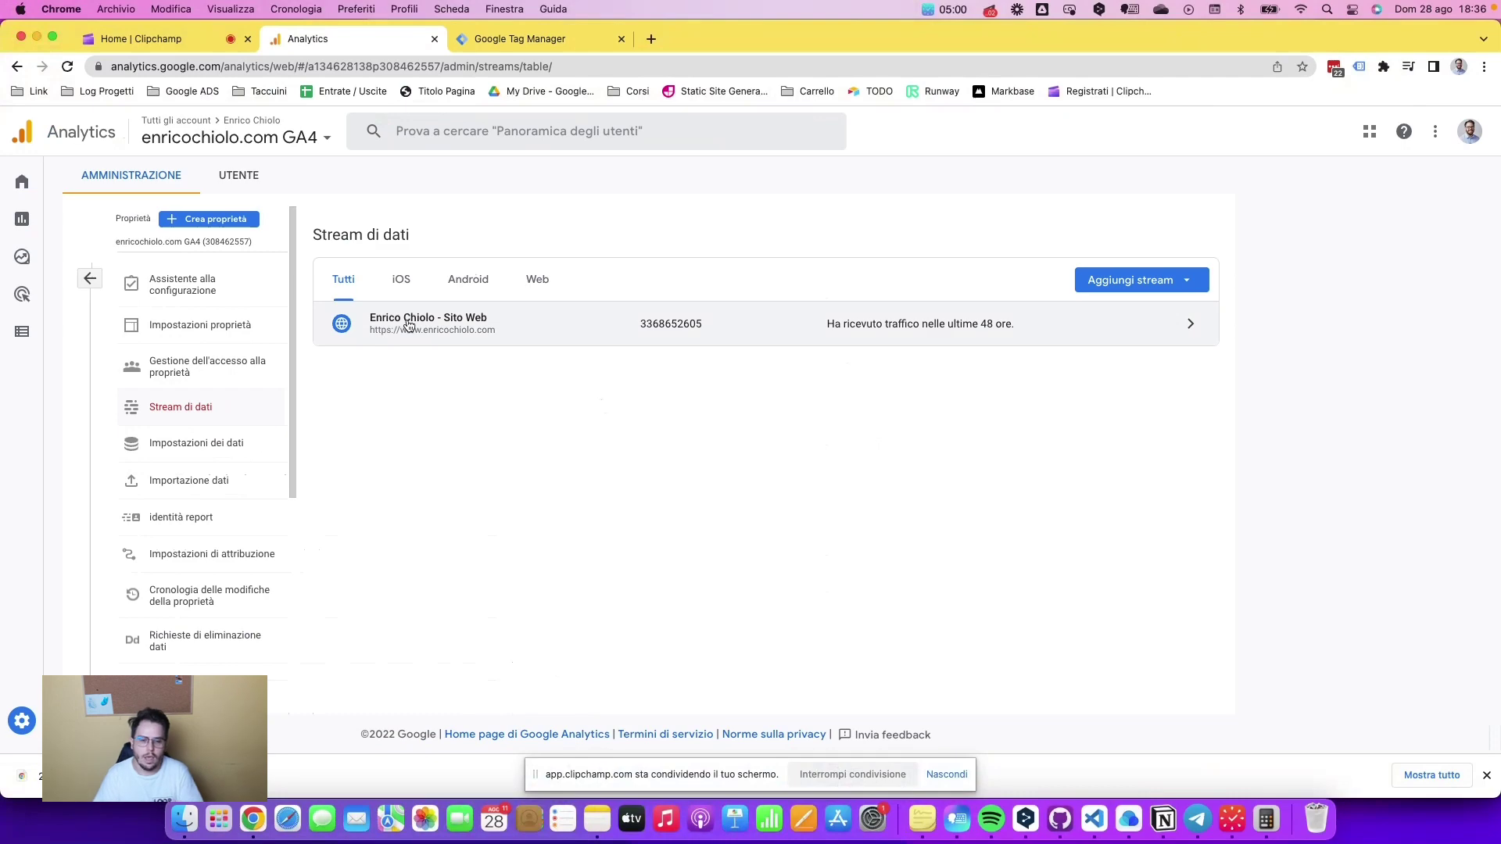
{"action": "left_click", "coordinate": [617, 336]}
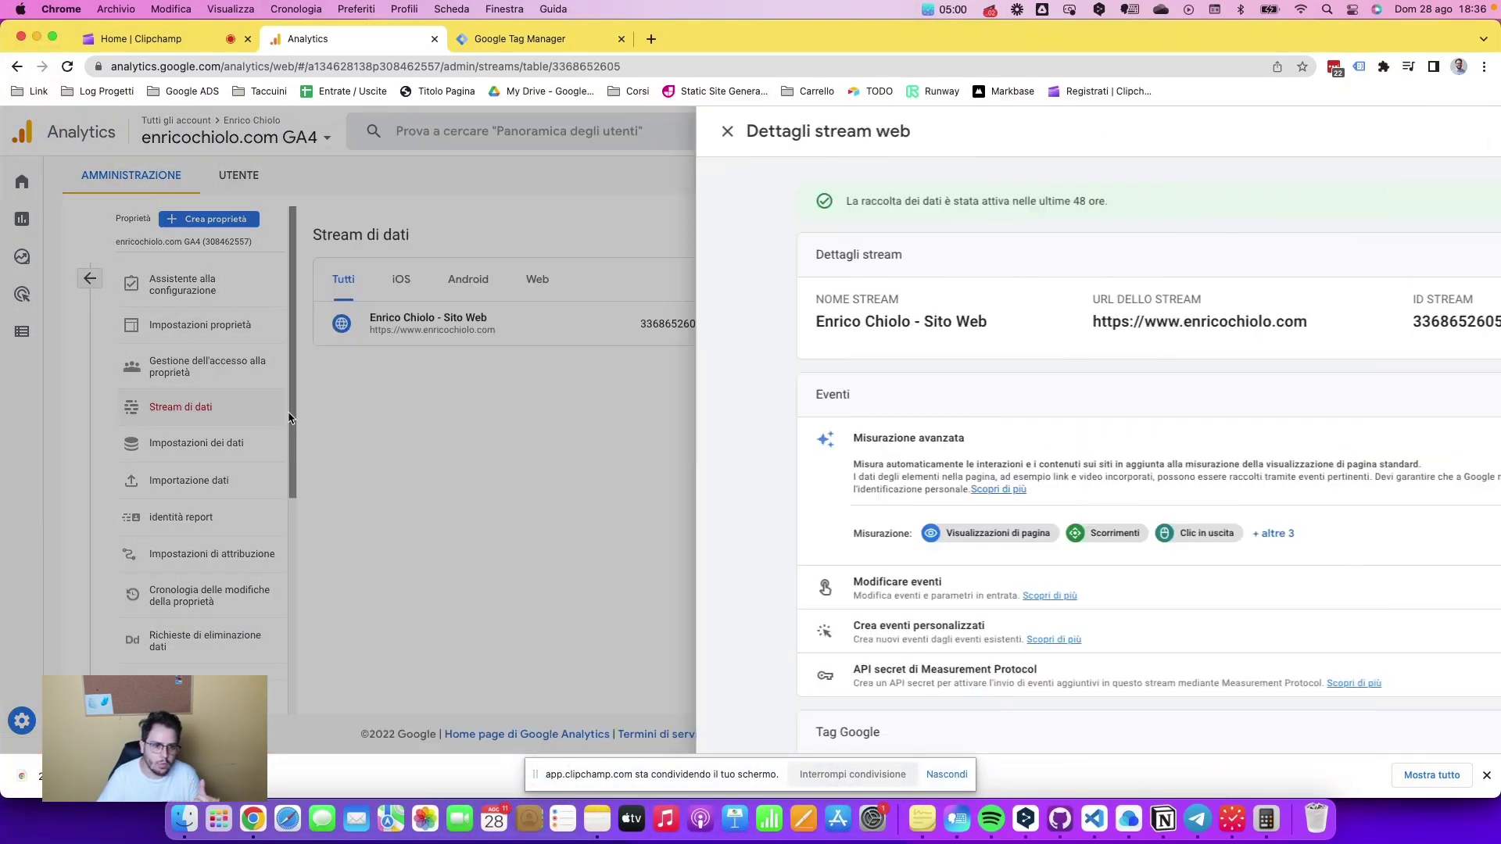
{"action": "left_click", "coordinate": [607, 344]}
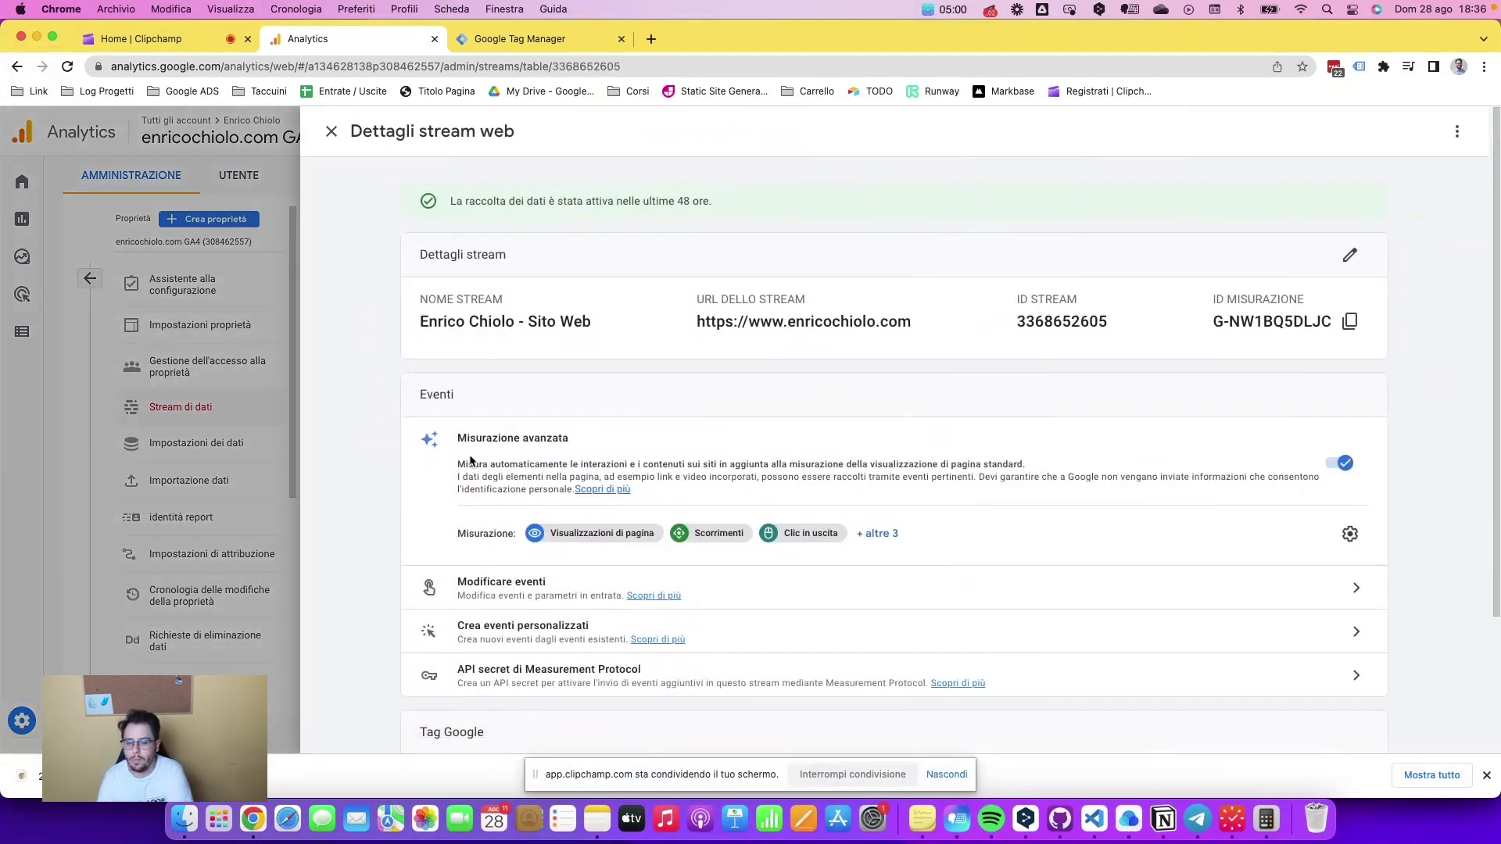
{"action": "left_click_drag", "start_coordinate": [915, 325], "coordinate": [673, 317]}
{"action": "left_click", "coordinate": [239, 322]}
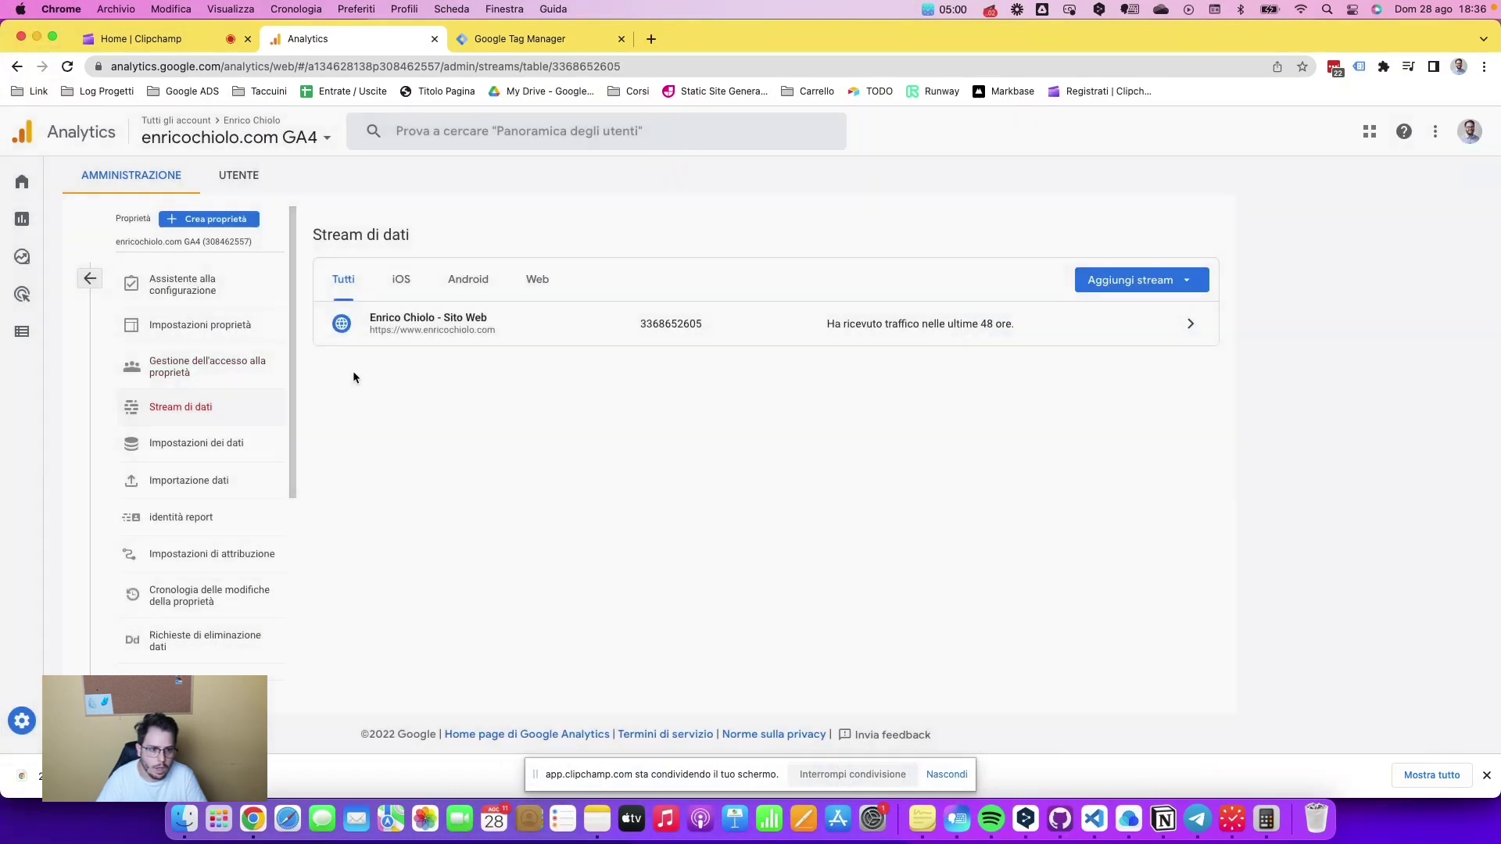
{"action": "left_click", "coordinate": [497, 332]}
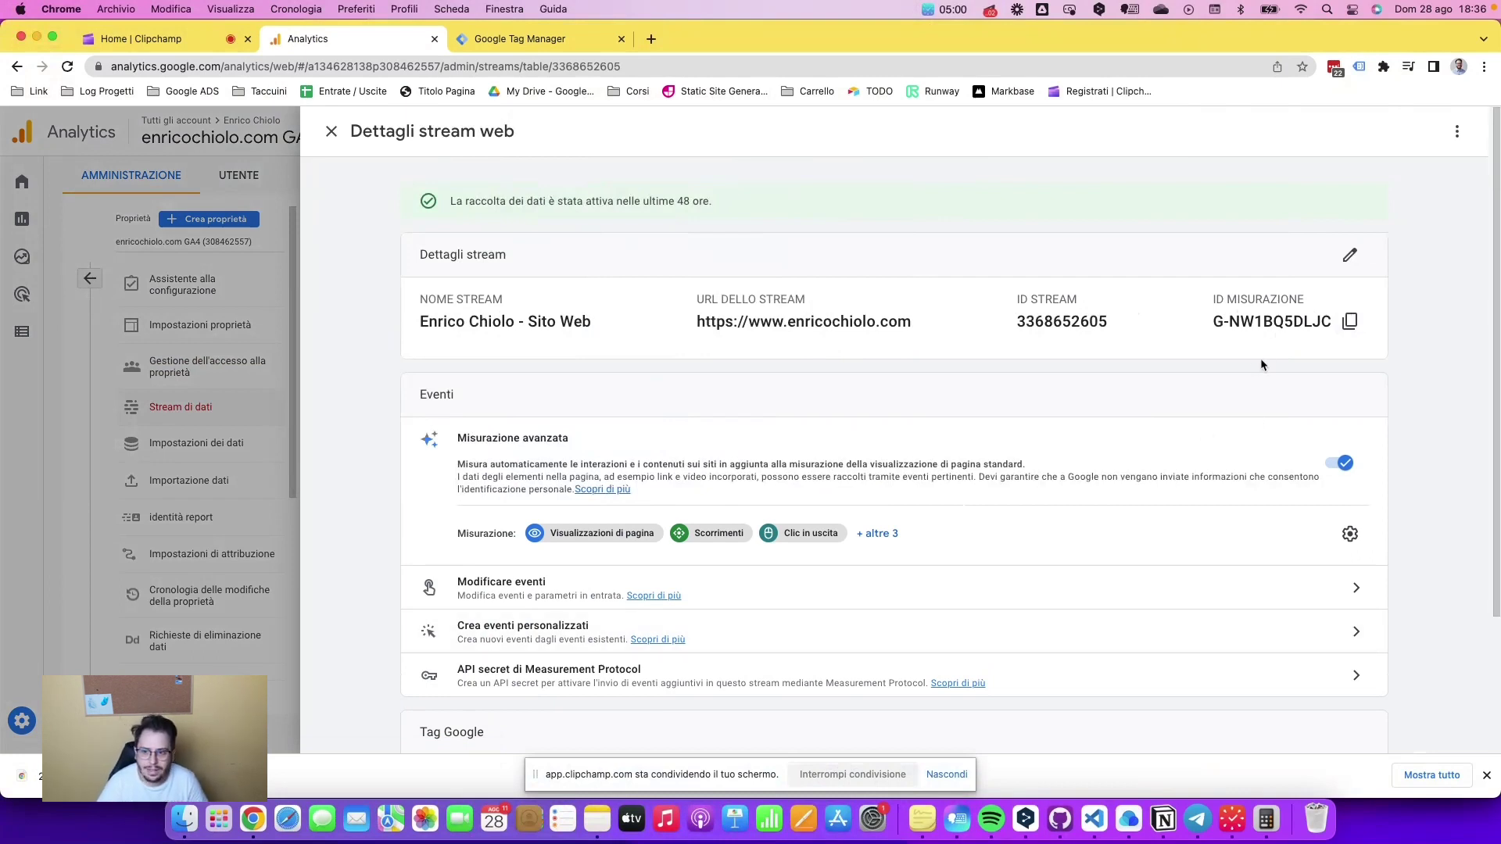
Review the web stream's event and Google tag settings and copy its measurement ID.
{"action": "scroll", "coordinate": [1116, 637], "scroll_direction": "down", "scroll_amount": 3}
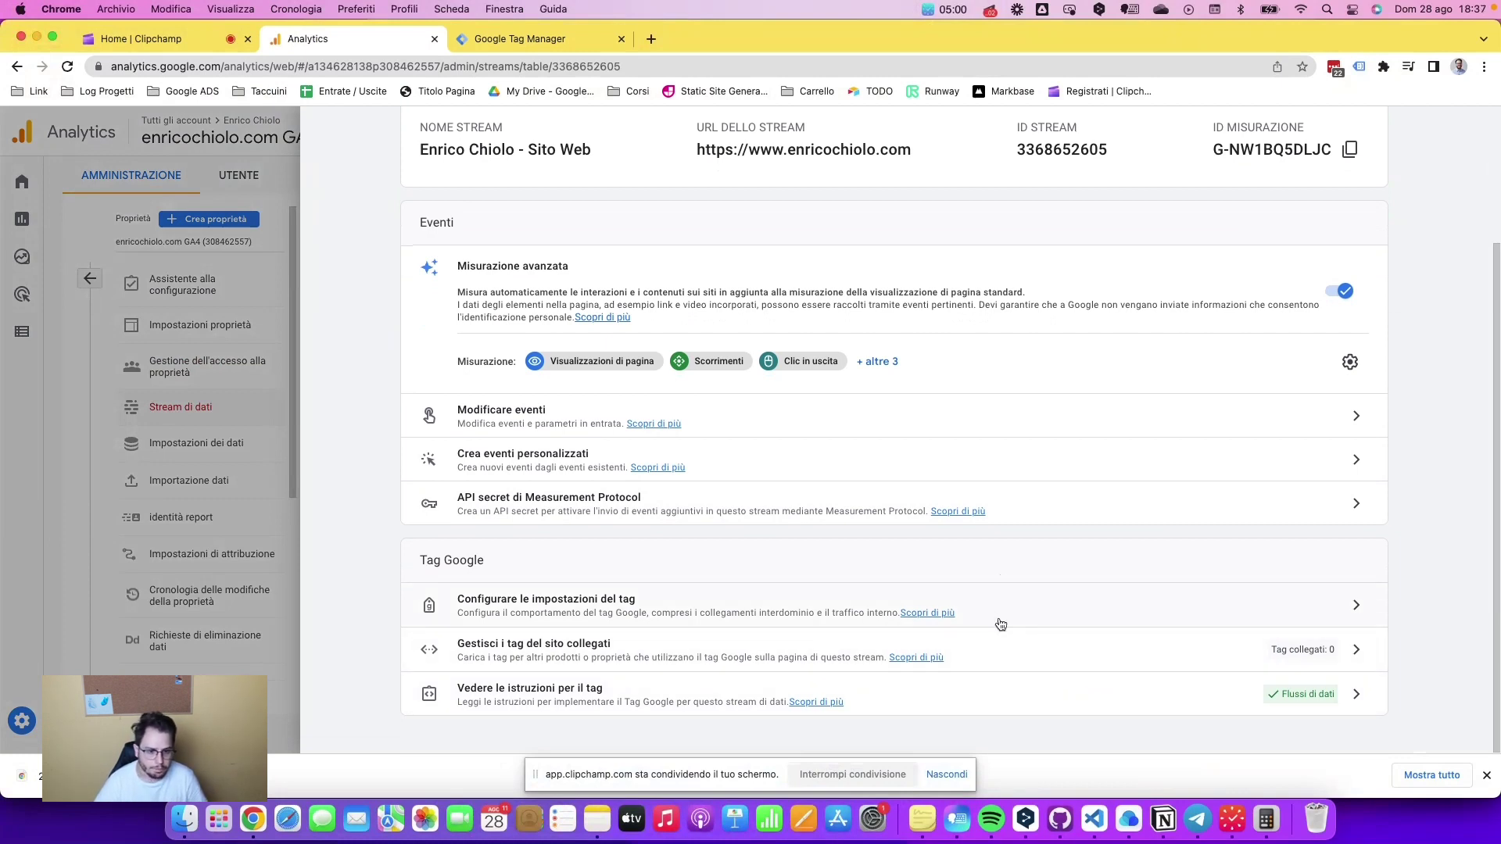
{"action": "scroll", "coordinate": [976, 492], "scroll_direction": "up", "scroll_amount": 1}
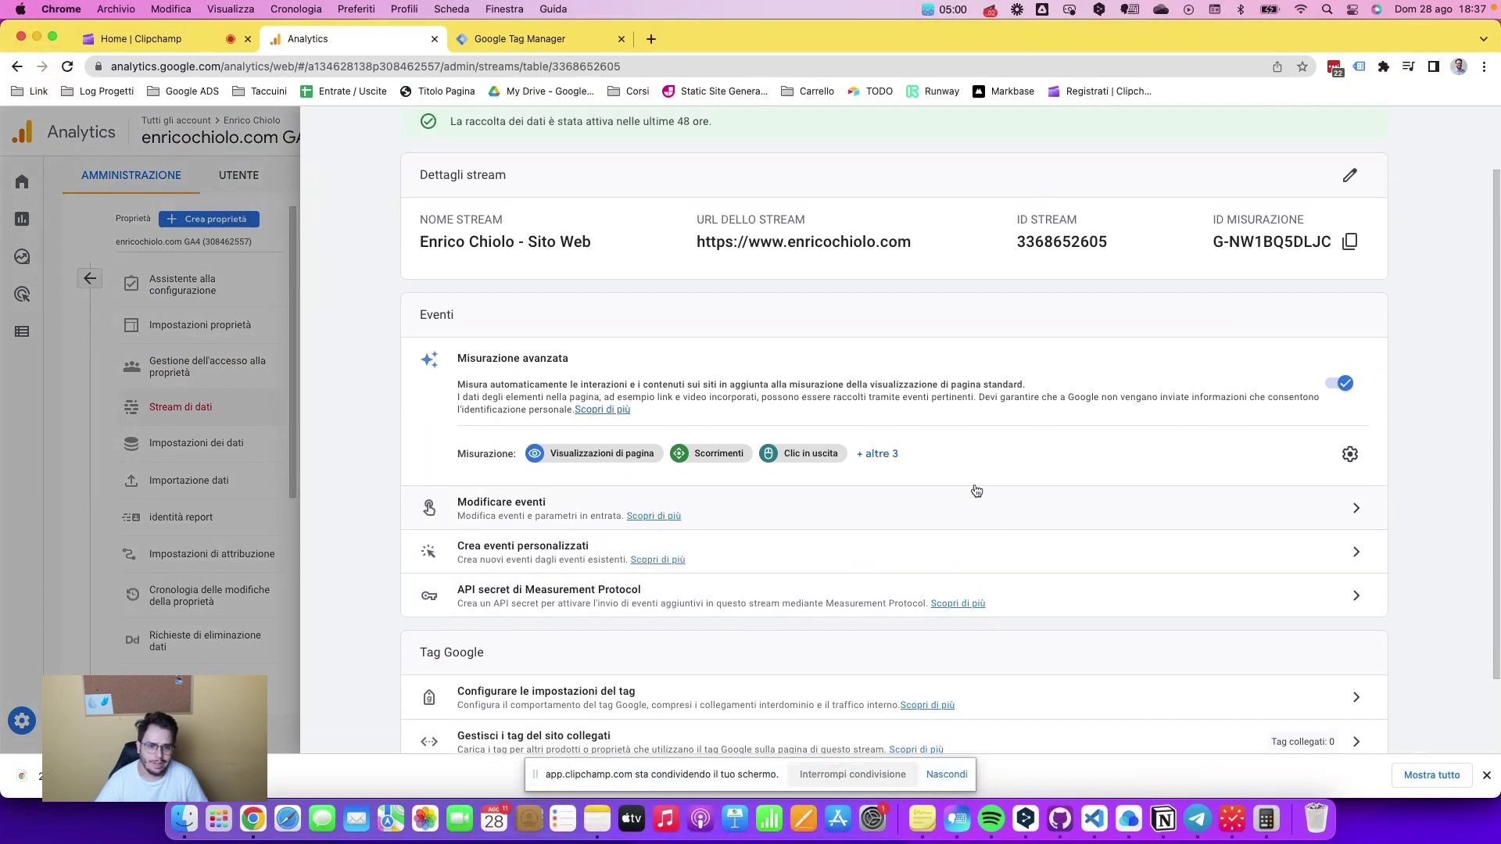
{"action": "scroll", "coordinate": [977, 495], "scroll_direction": "up", "scroll_amount": 2}
{"action": "scroll", "coordinate": [1092, 583], "scroll_direction": "down", "scroll_amount": 3}
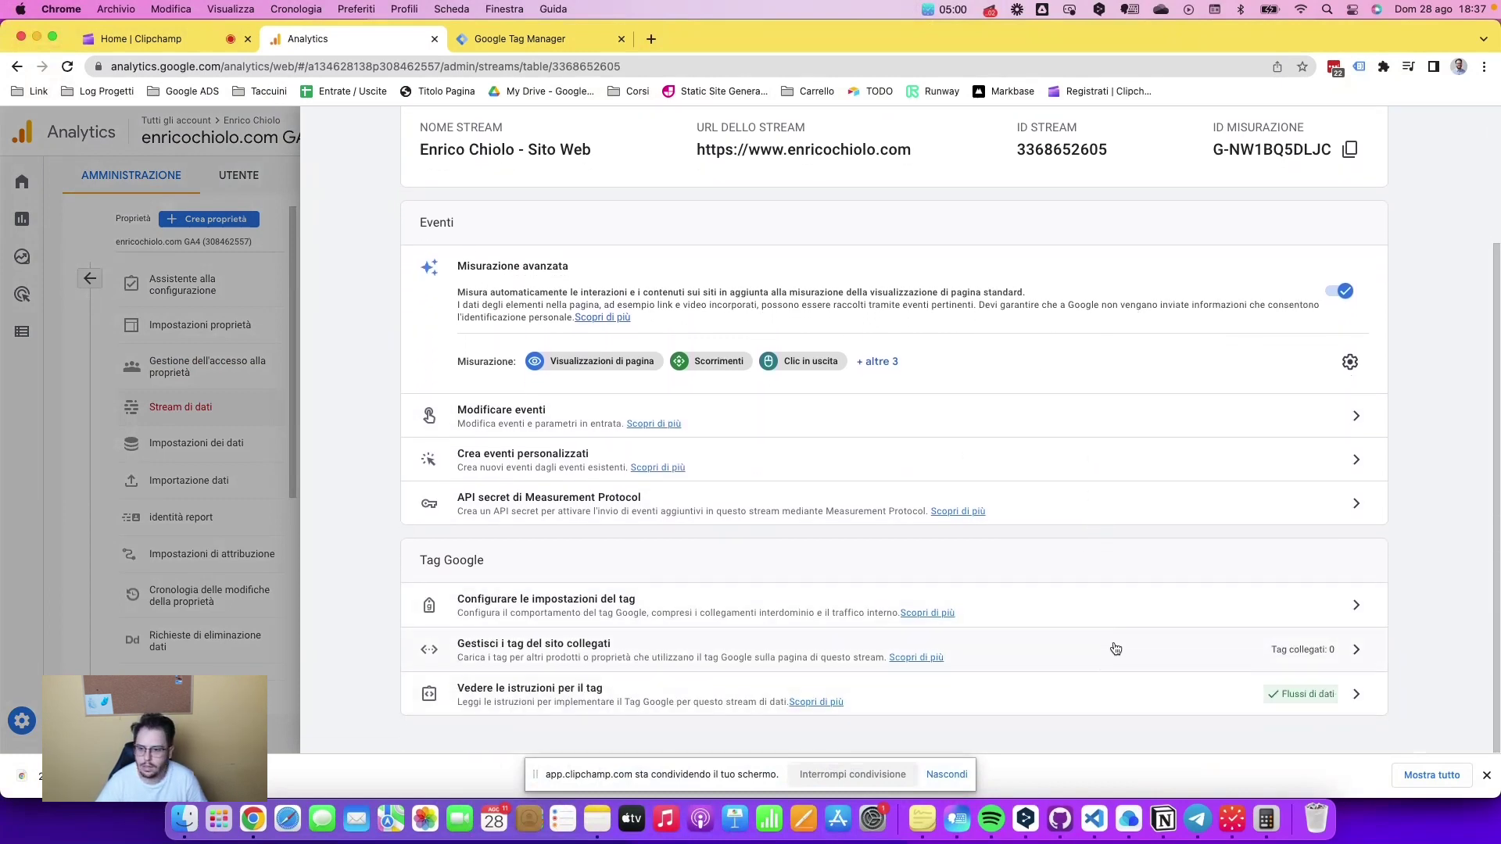
{"action": "scroll", "coordinate": [1109, 566], "scroll_direction": "up", "scroll_amount": 3}
{"action": "left_click", "coordinate": [1350, 322]}
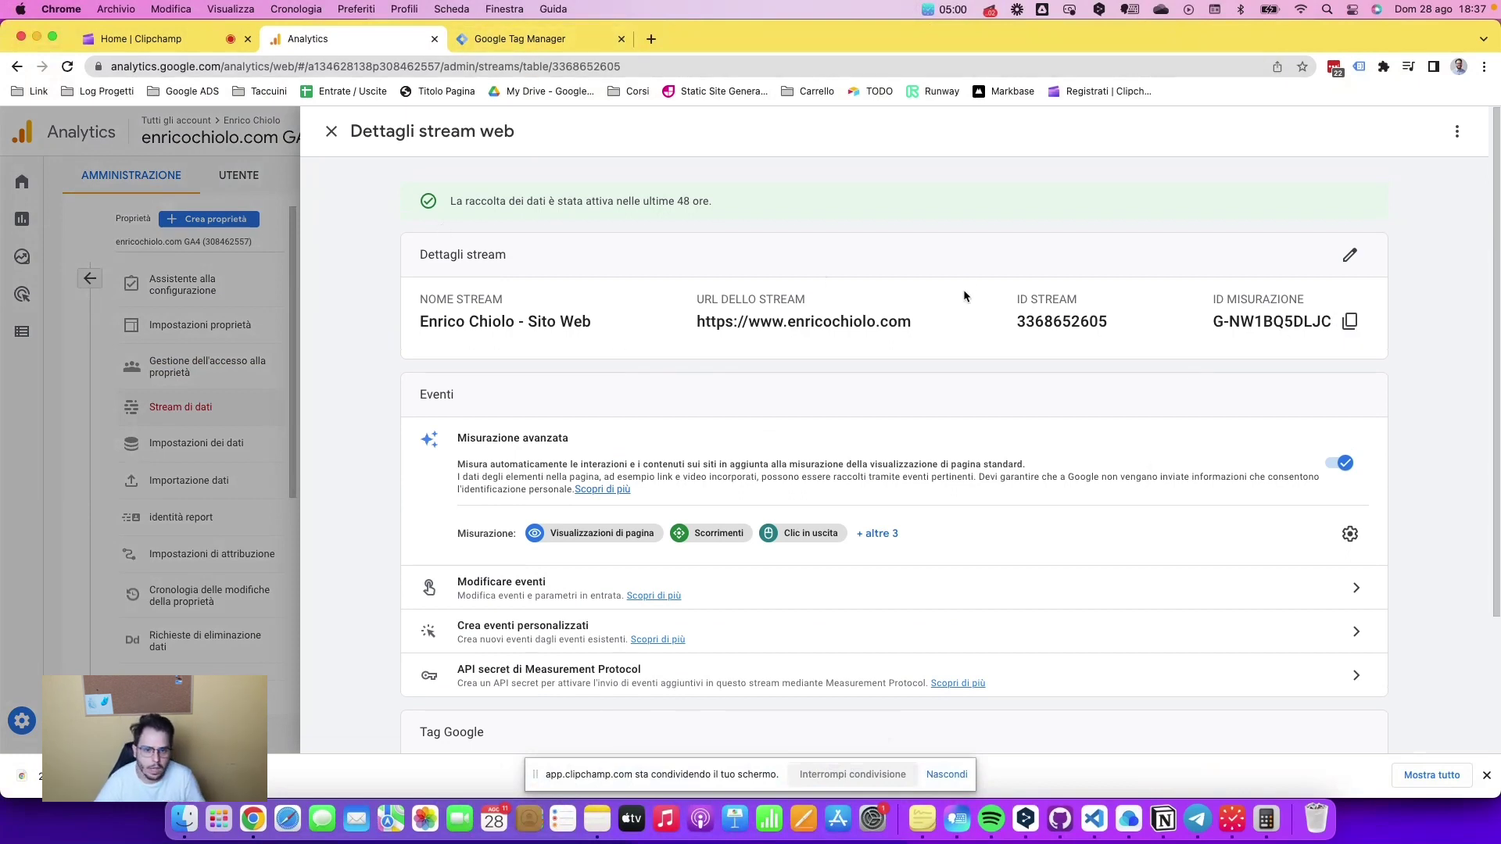
{"action": "left_click", "coordinate": [1350, 322]}
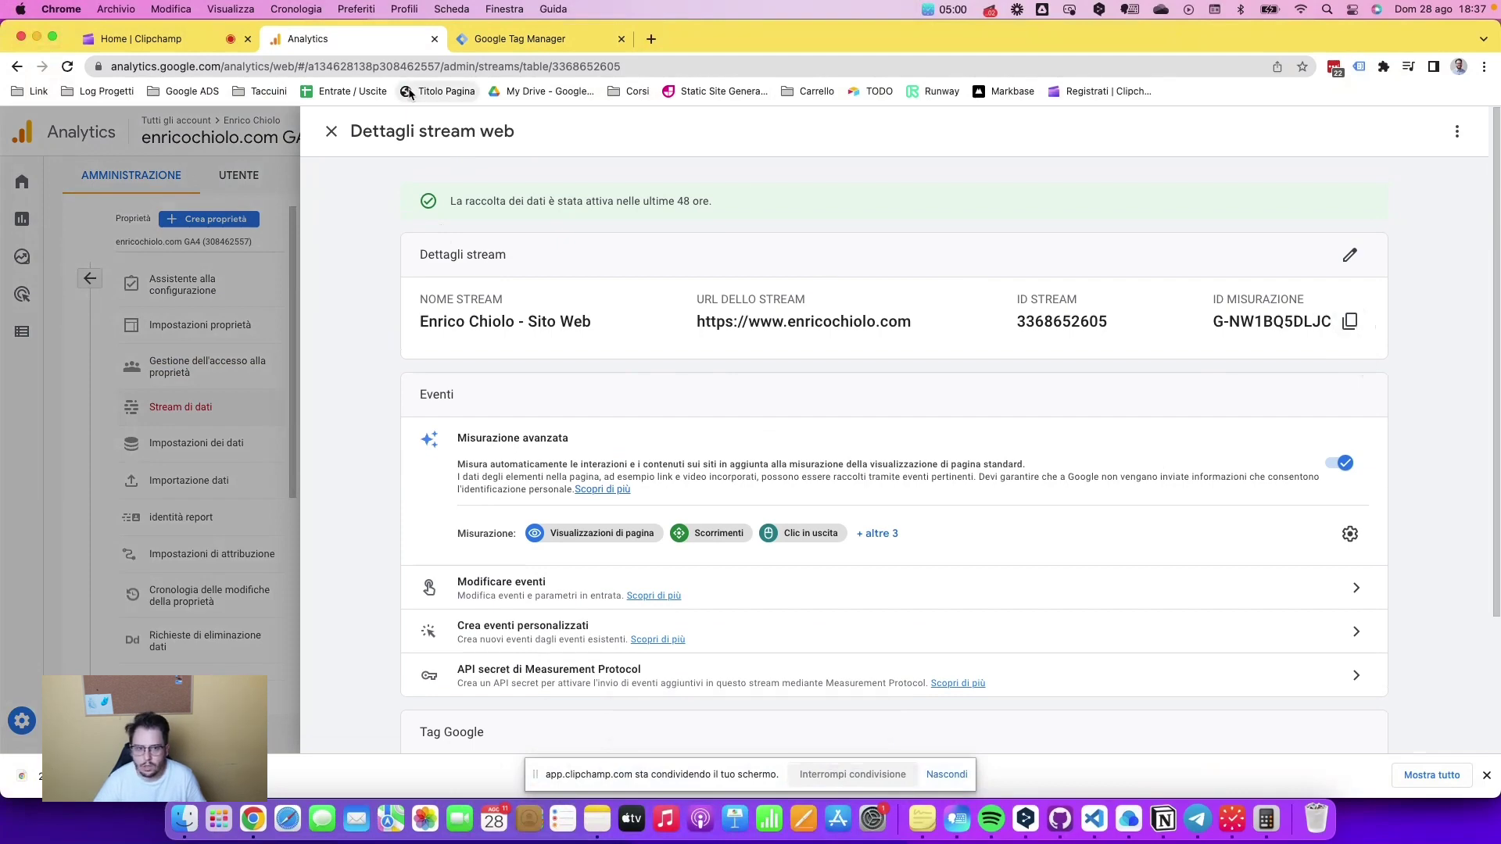
In Google Tag Manager, start a new GA4 configuration tag and fill in the copied measurement ID.
{"action": "left_click", "coordinate": [500, 39]}
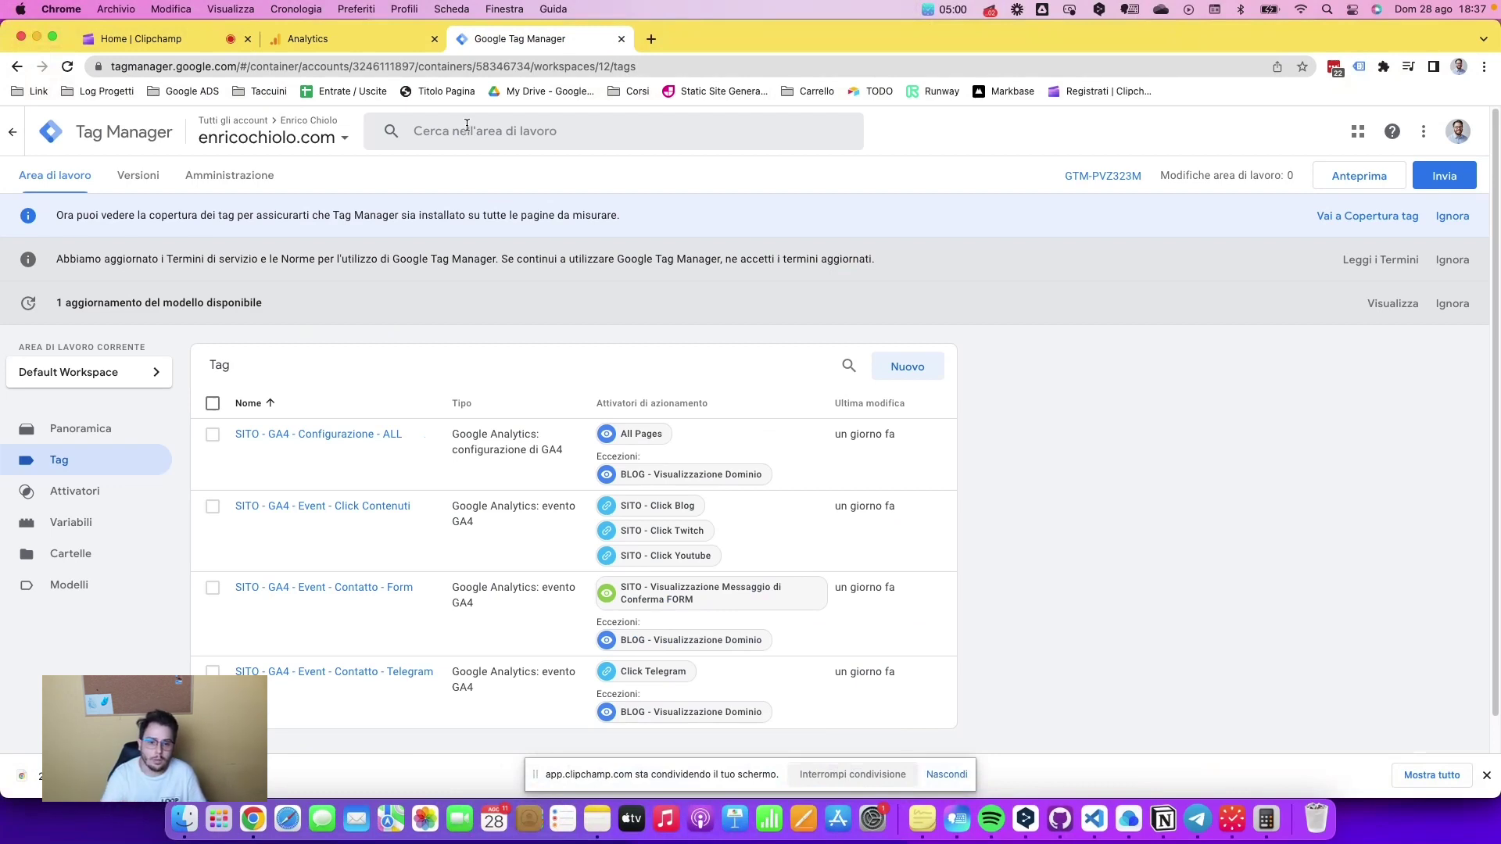
{"action": "left_click", "coordinate": [924, 376]}
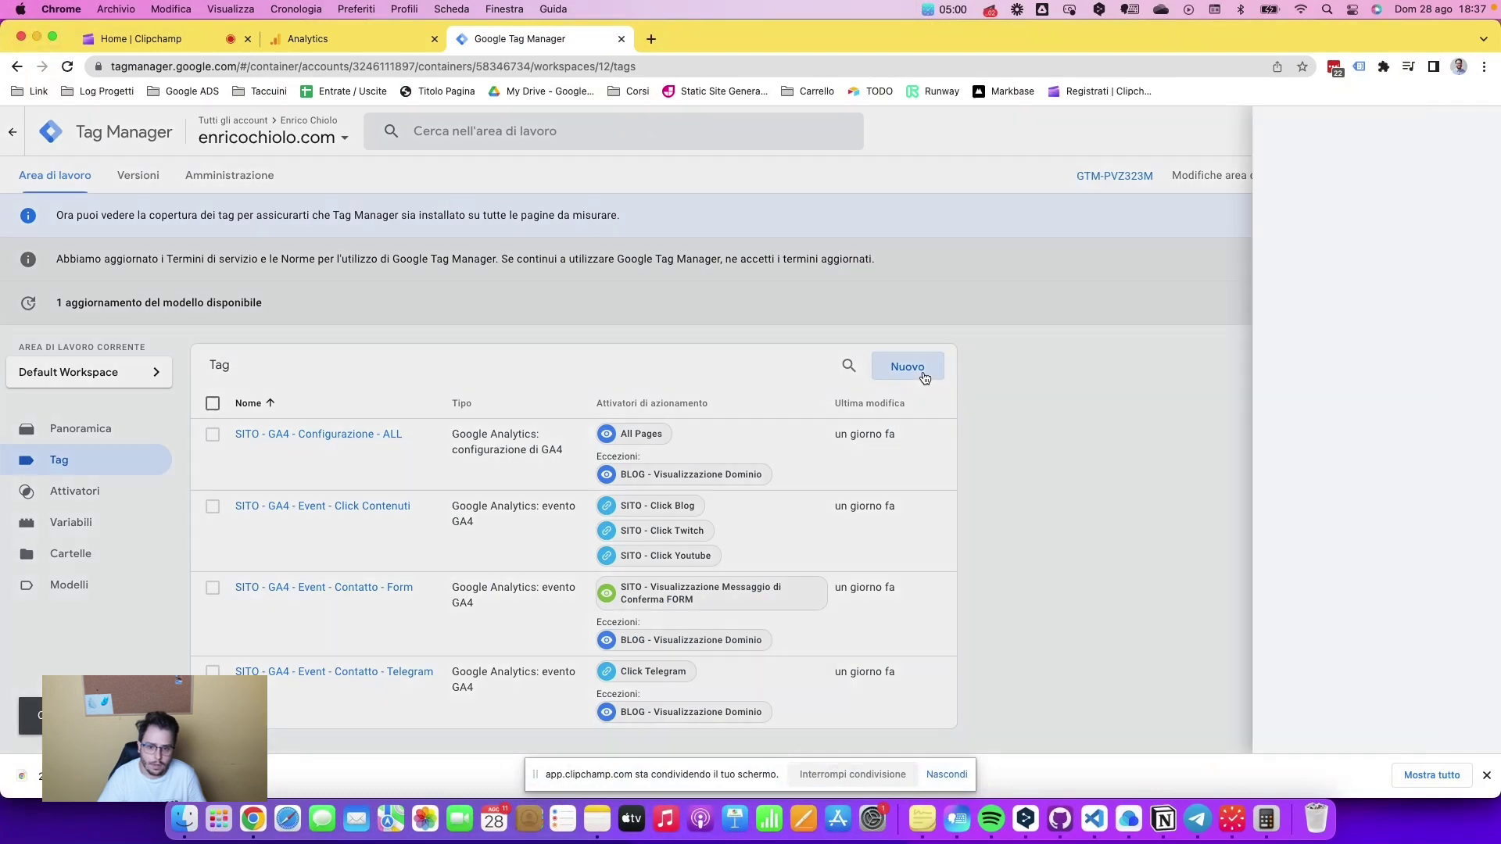
{"action": "left_click", "coordinate": [721, 337]}
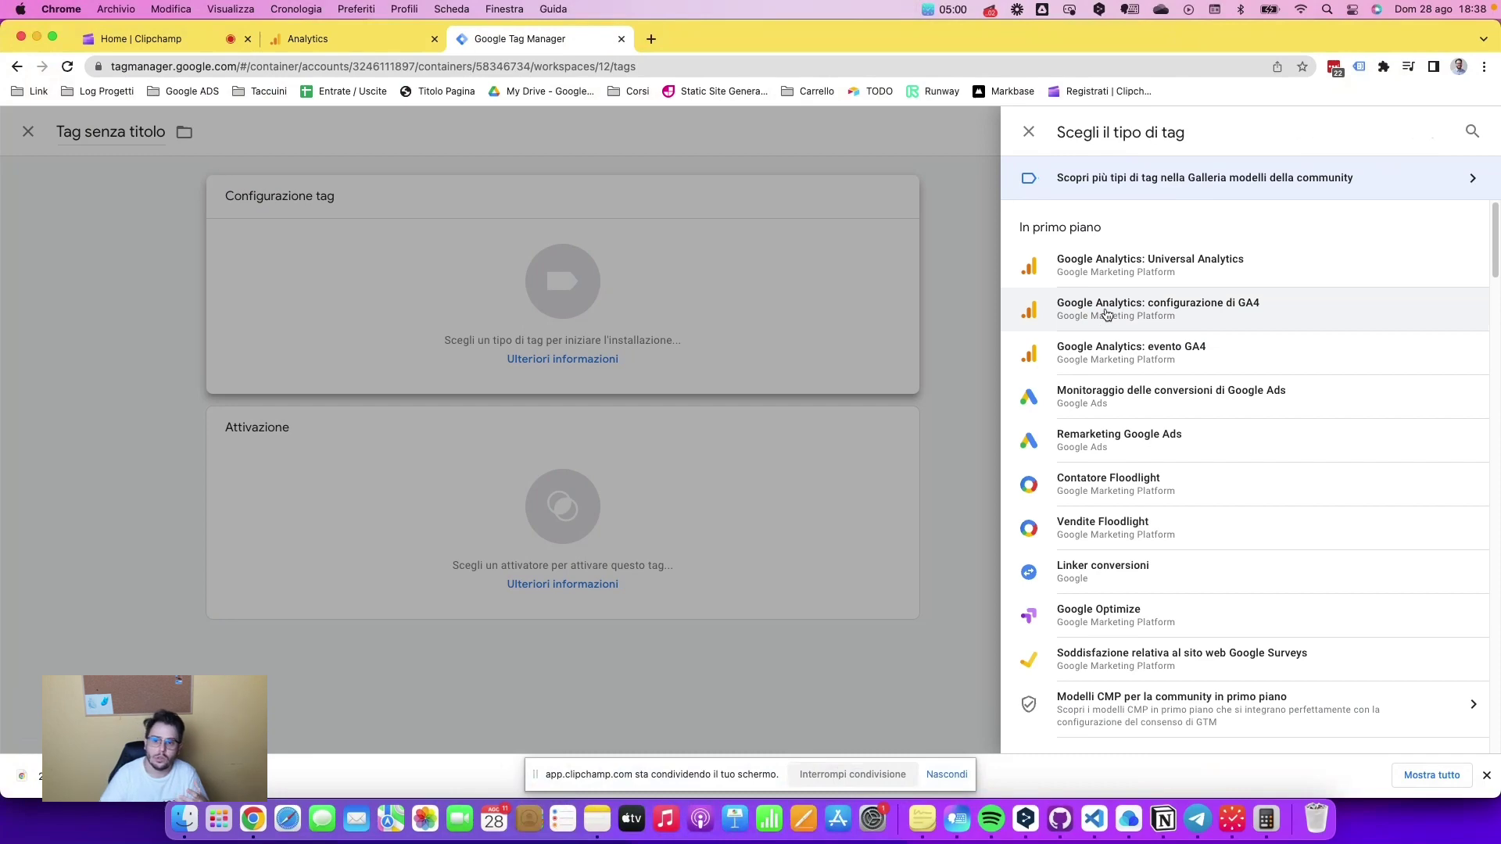
{"action": "left_click", "coordinate": [1170, 315]}
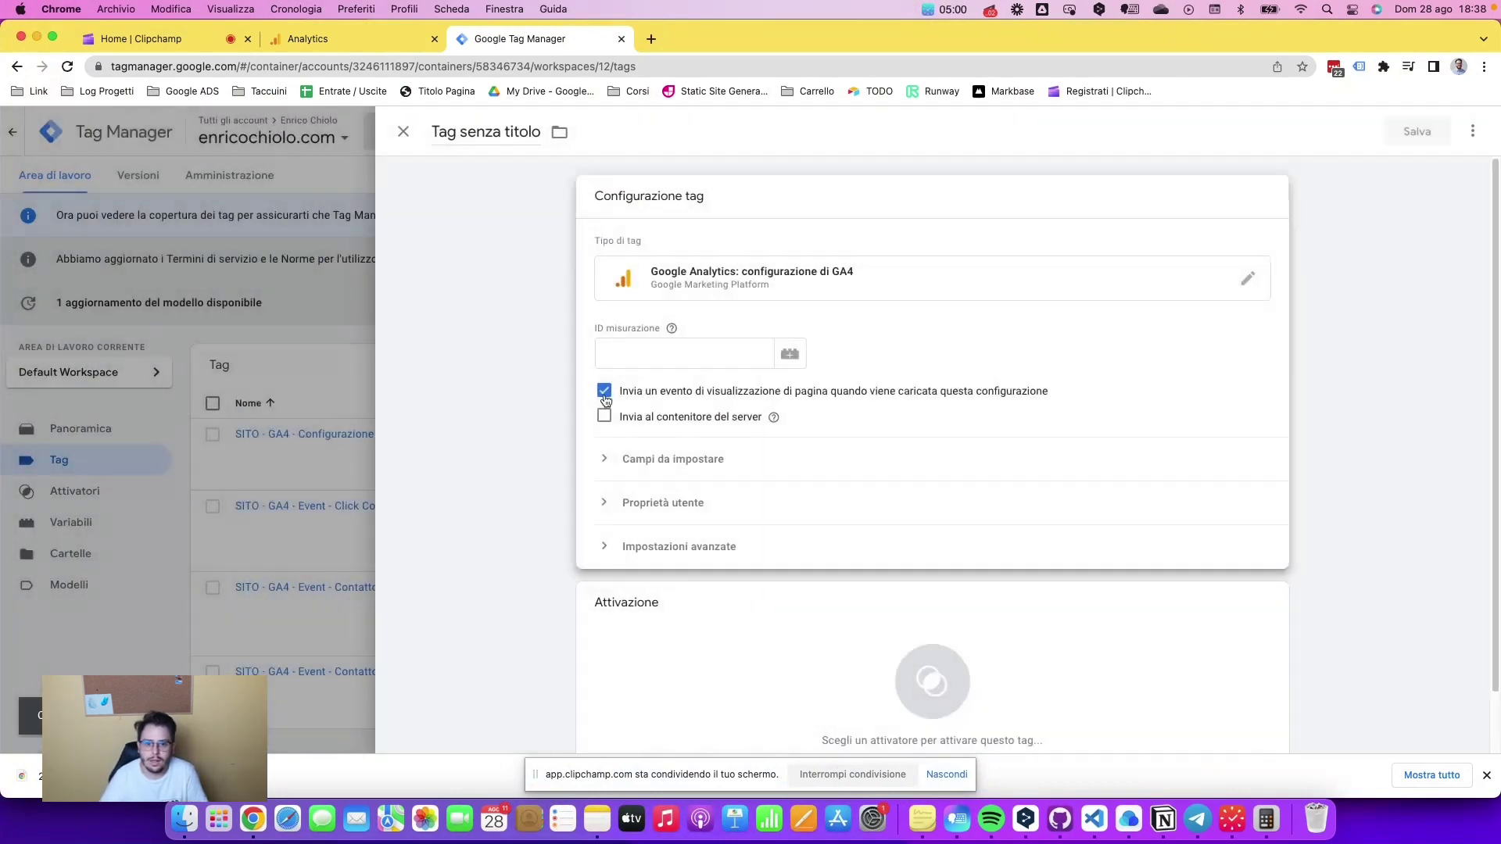
{"action": "left_click", "coordinate": [690, 353]}
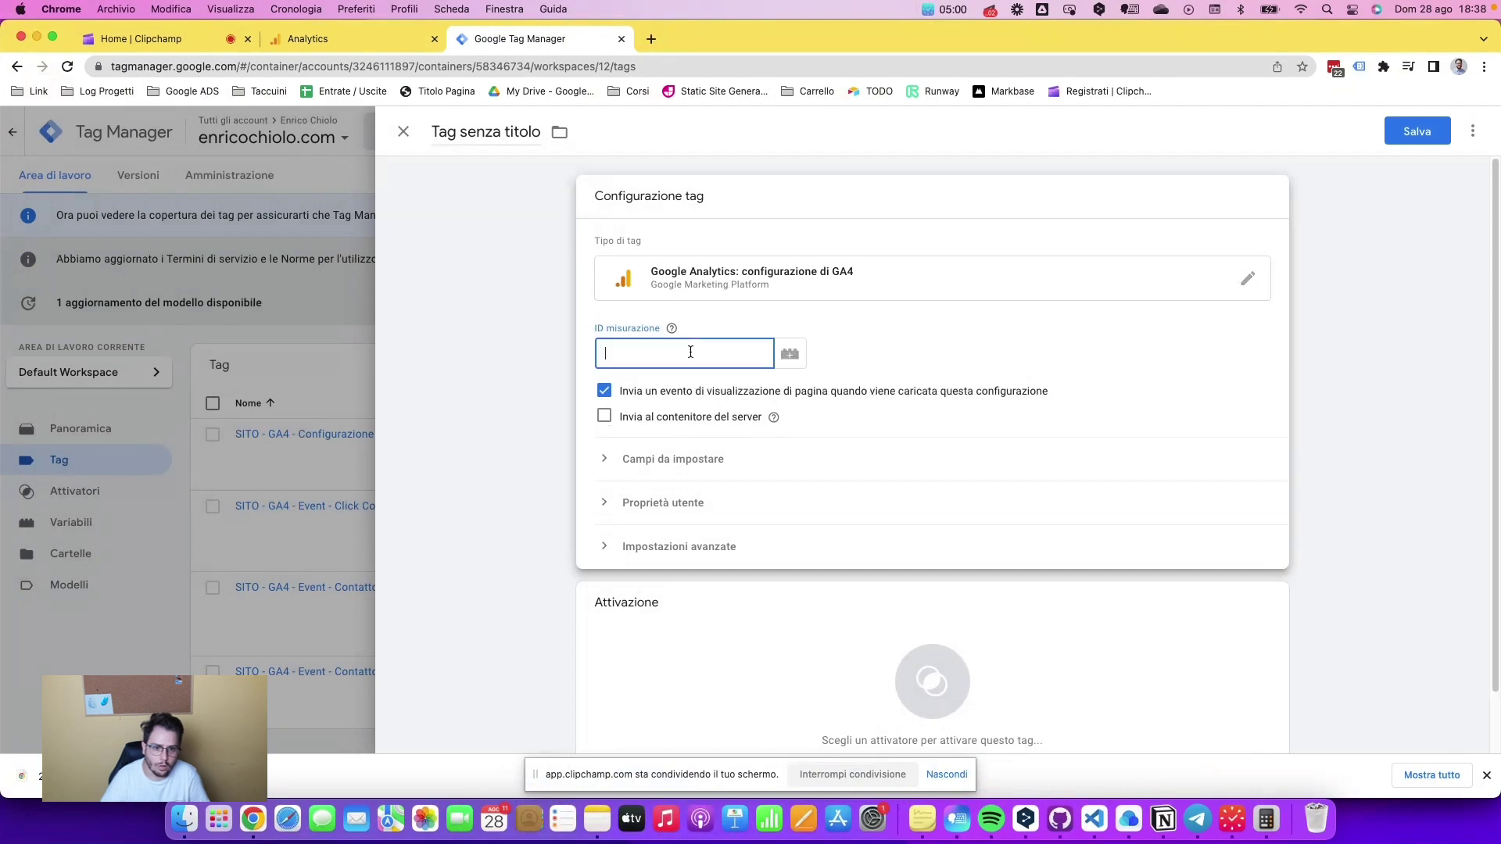
{"action": "key", "text": "super+v"}
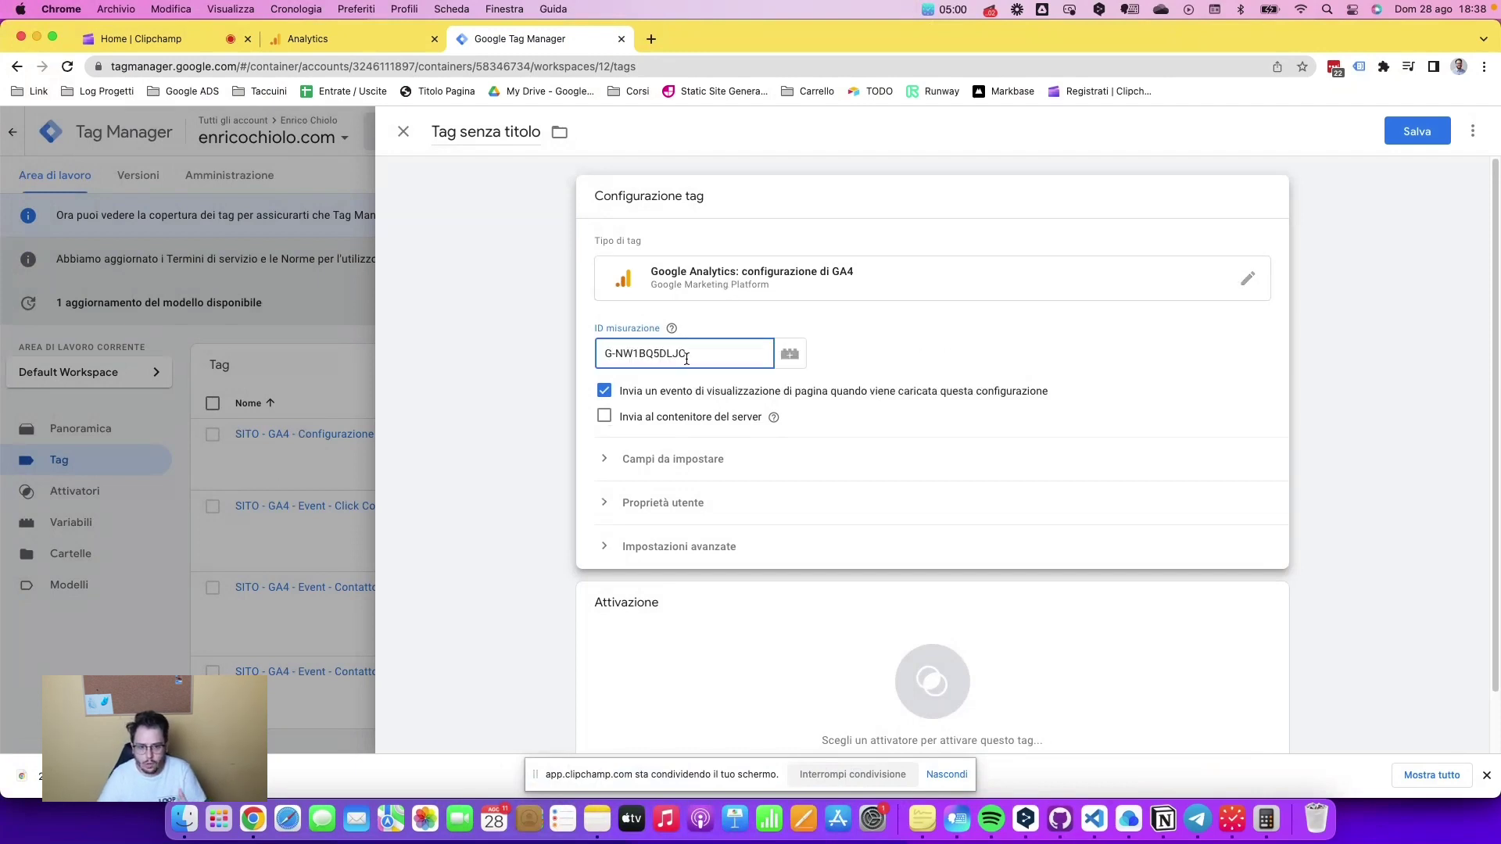
{"action": "left_click_drag", "start_coordinate": [708, 355], "coordinate": [597, 341]}
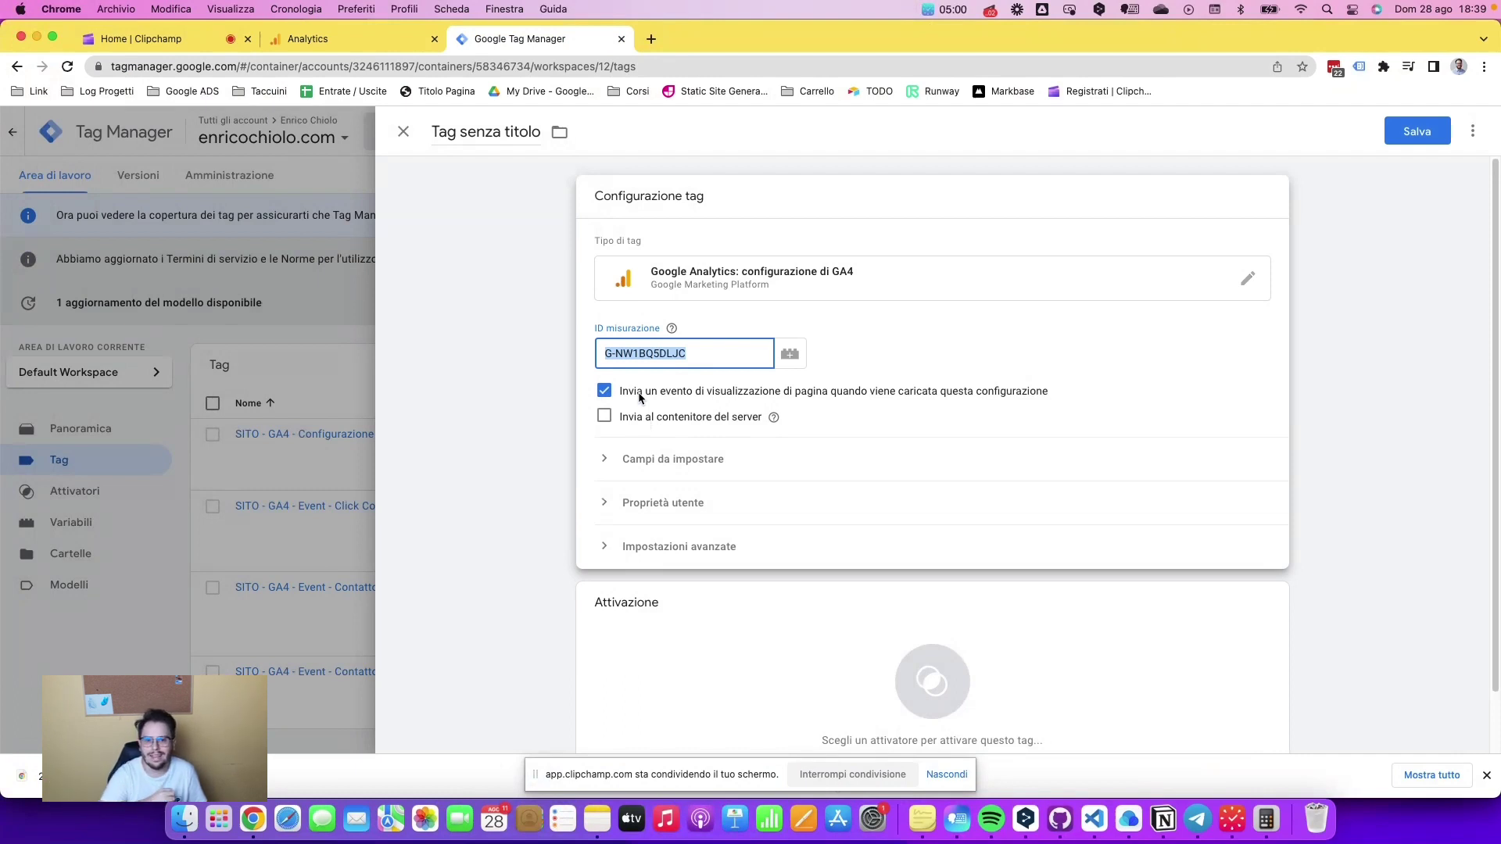
Expand the tag's fields to set and inspect the server container options, leaving sending to the server container off.
{"action": "left_click", "coordinate": [620, 468]}
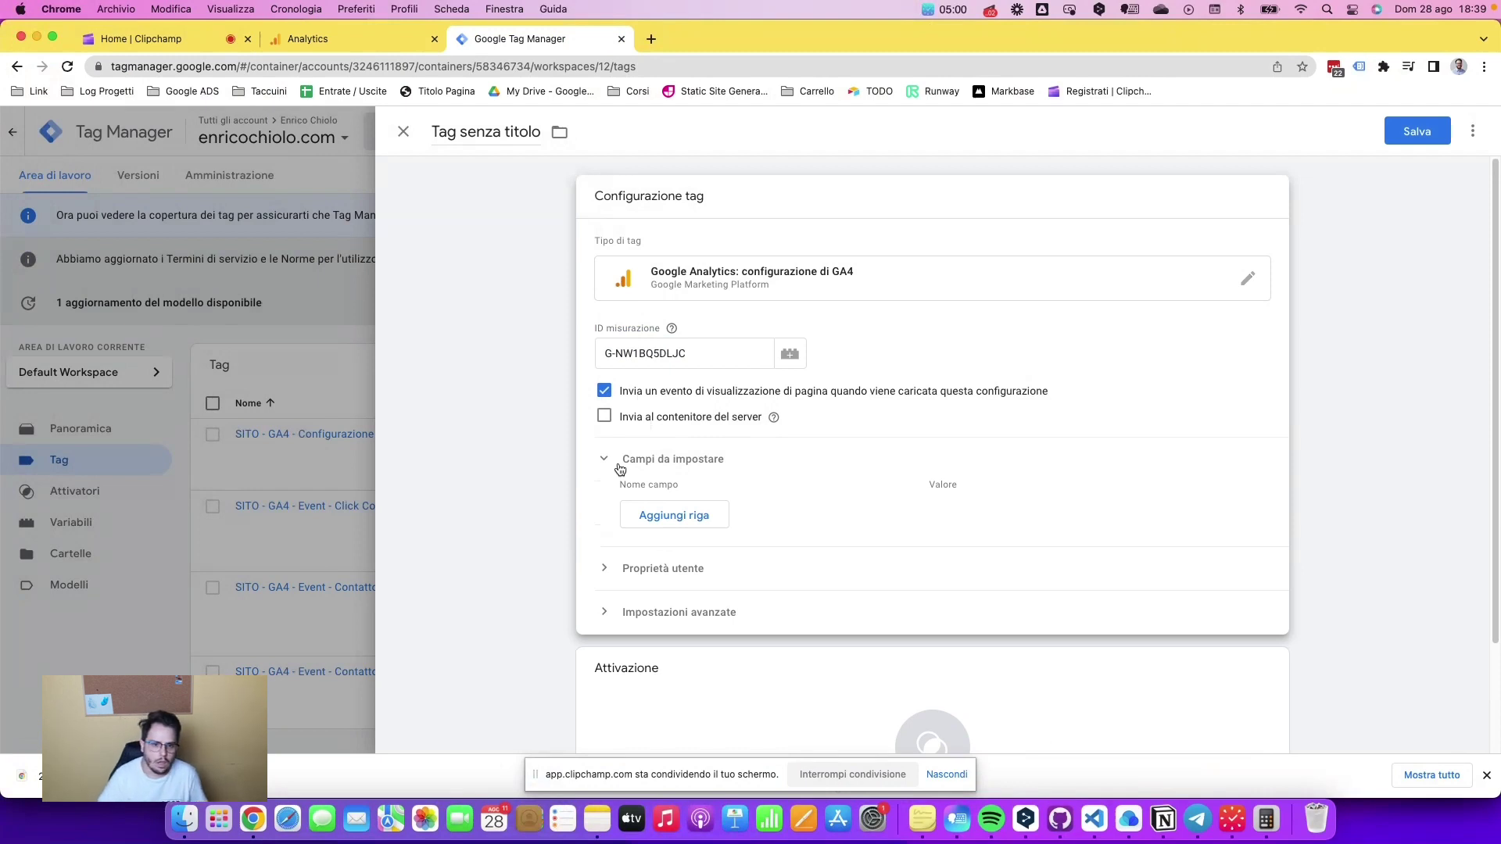
{"action": "left_click", "coordinate": [603, 416]}
{"action": "left_click", "coordinate": [603, 416]}
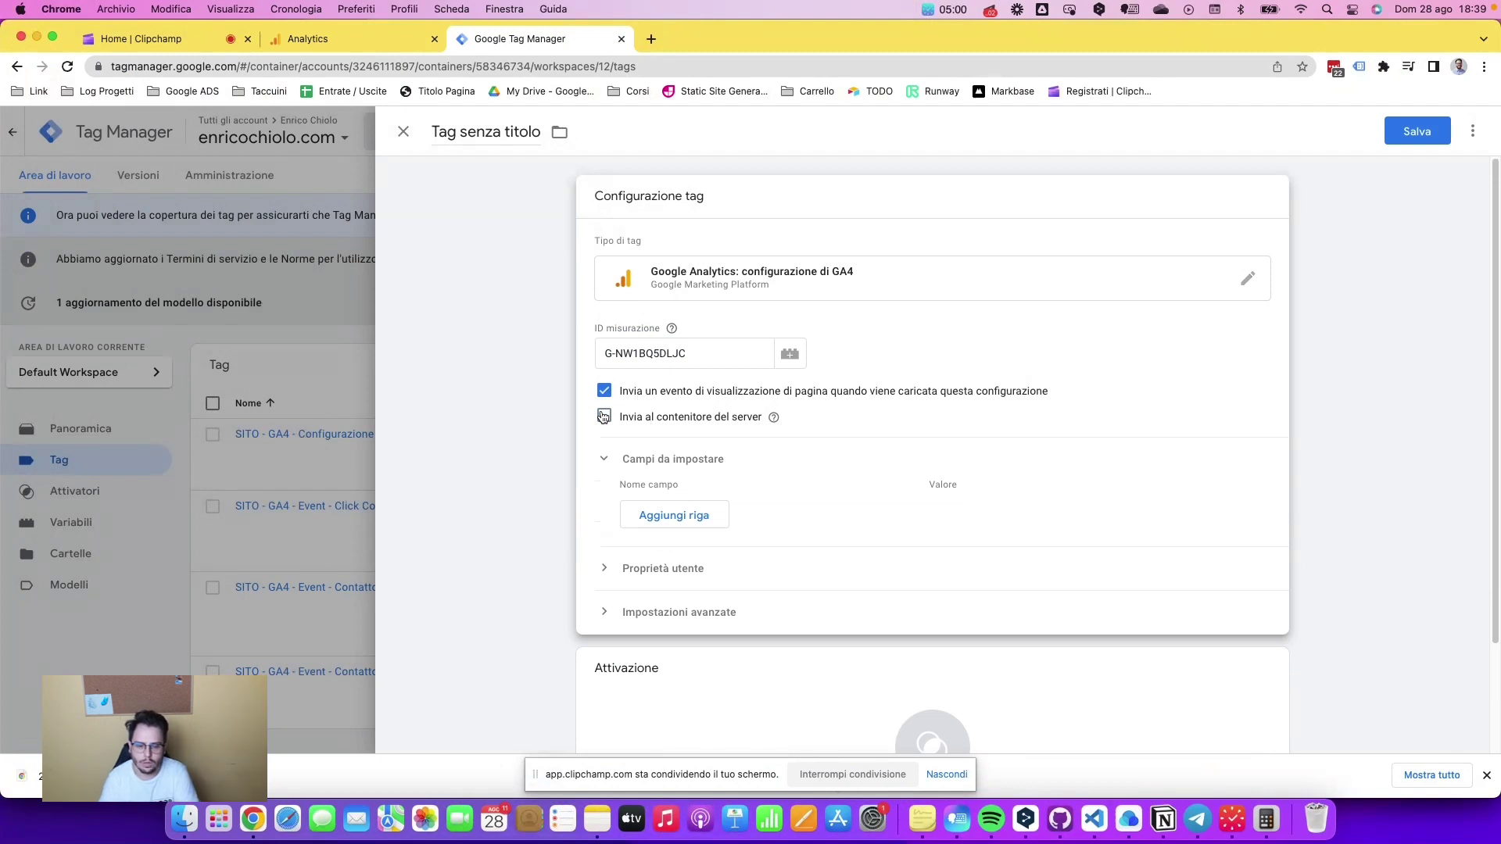
{"action": "left_click", "coordinate": [603, 417]}
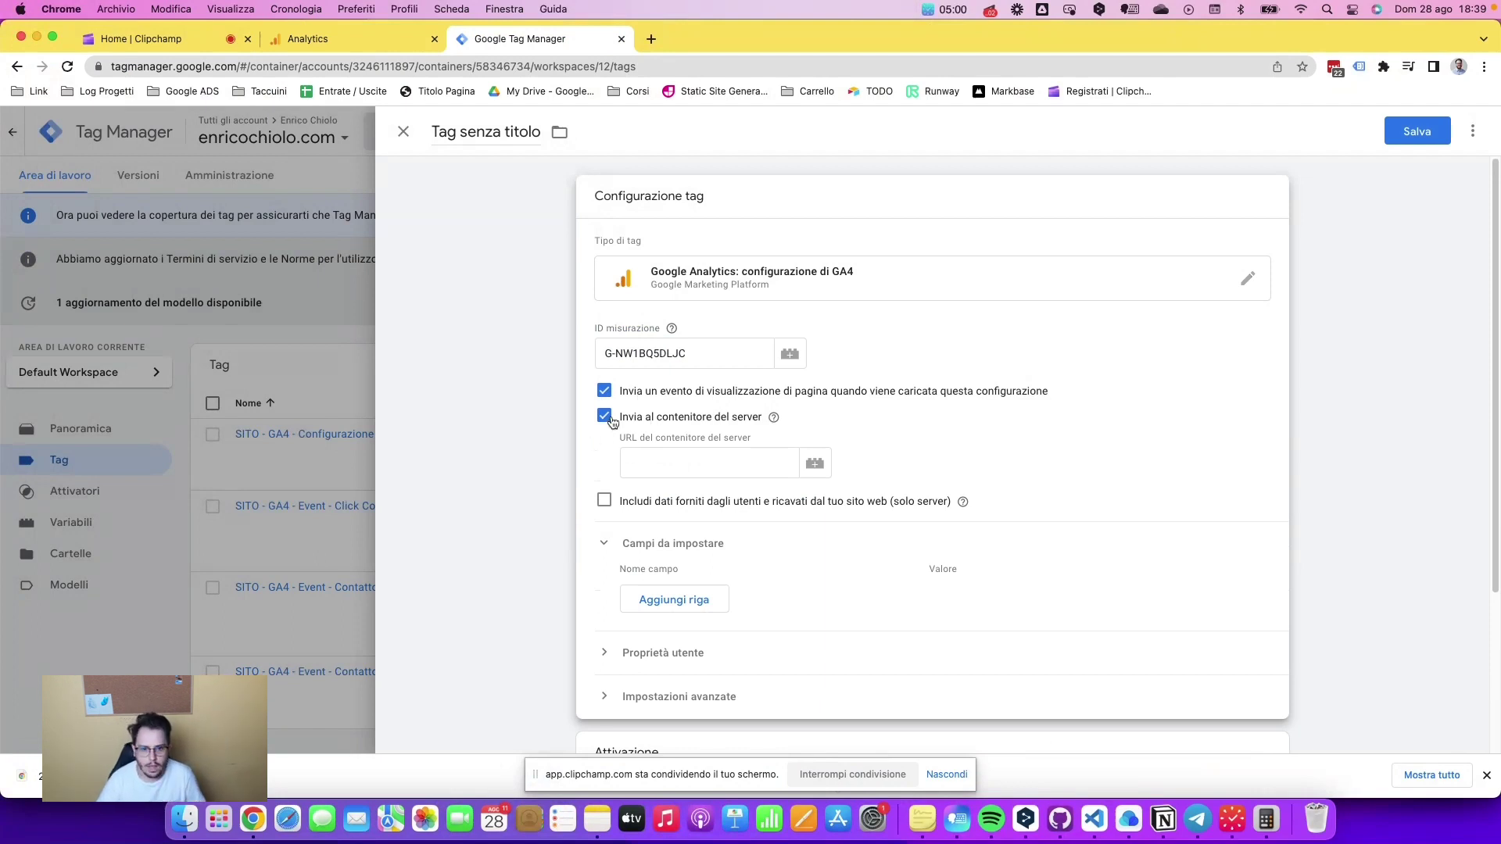
{"action": "left_click", "coordinate": [603, 416]}
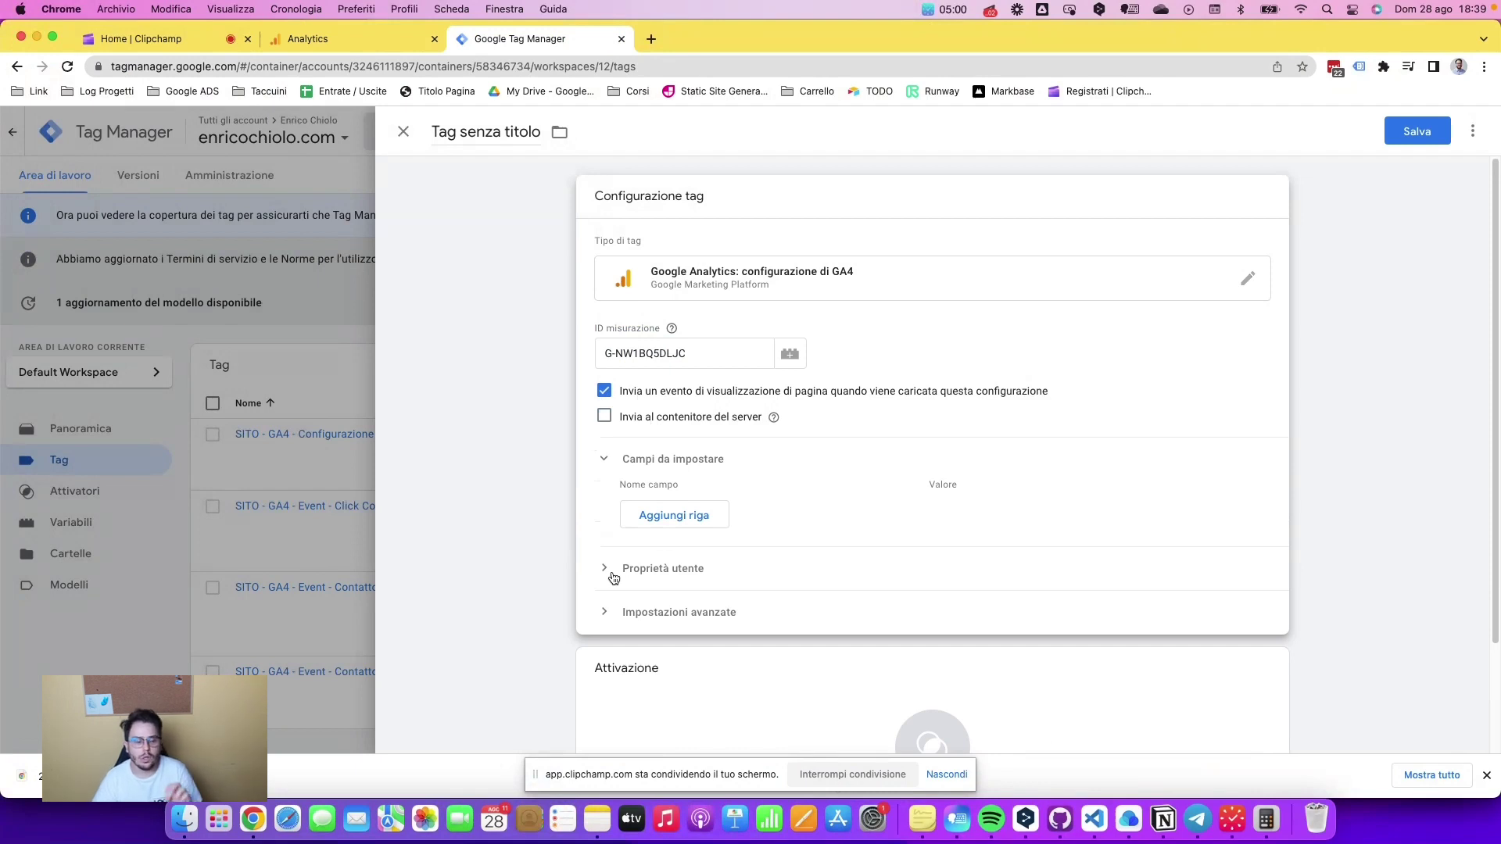
Examine the new tag's user properties and advanced settings, and look over its measurement ID field again.
{"action": "left_click", "coordinate": [614, 574]}
{"action": "scroll", "coordinate": [615, 575], "scroll_direction": "down", "scroll_amount": 2}
{"action": "left_click", "coordinate": [611, 549]}
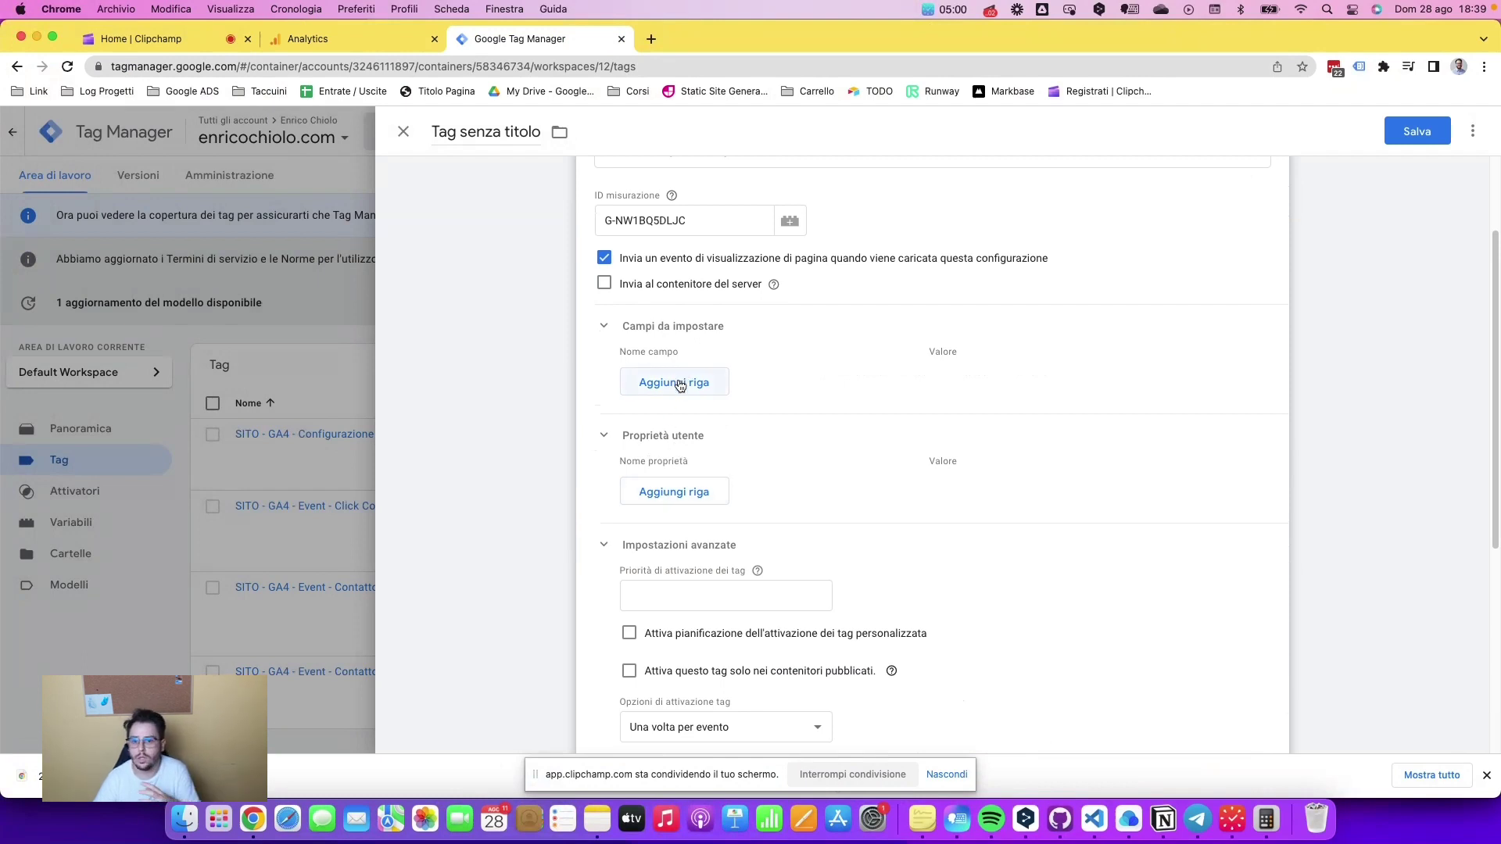
{"action": "scroll", "coordinate": [685, 510], "scroll_direction": "down", "scroll_amount": 4}
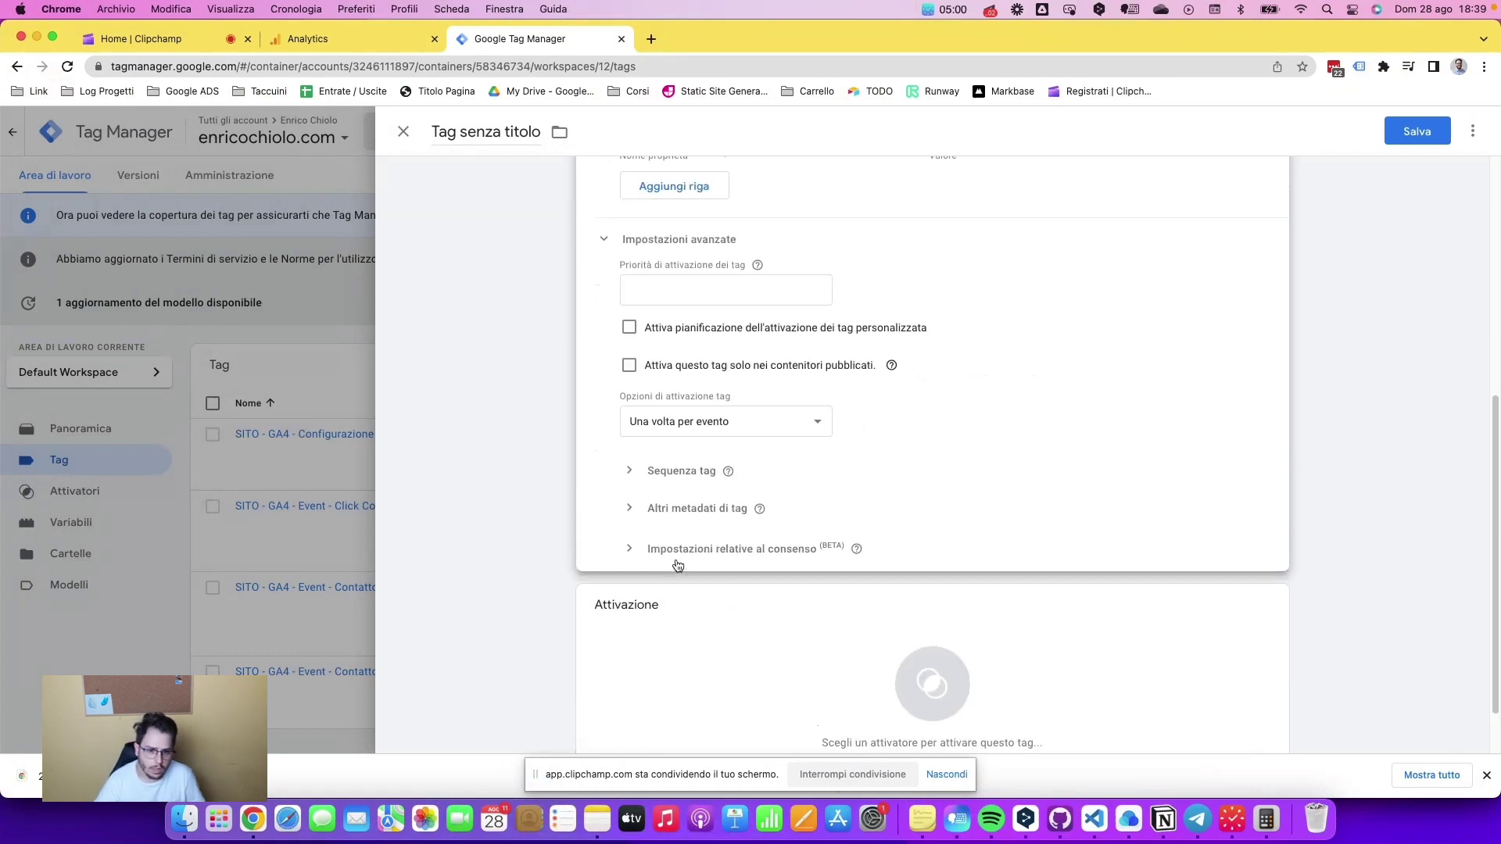
{"action": "scroll", "coordinate": [594, 532], "scroll_direction": "up", "scroll_amount": 2}
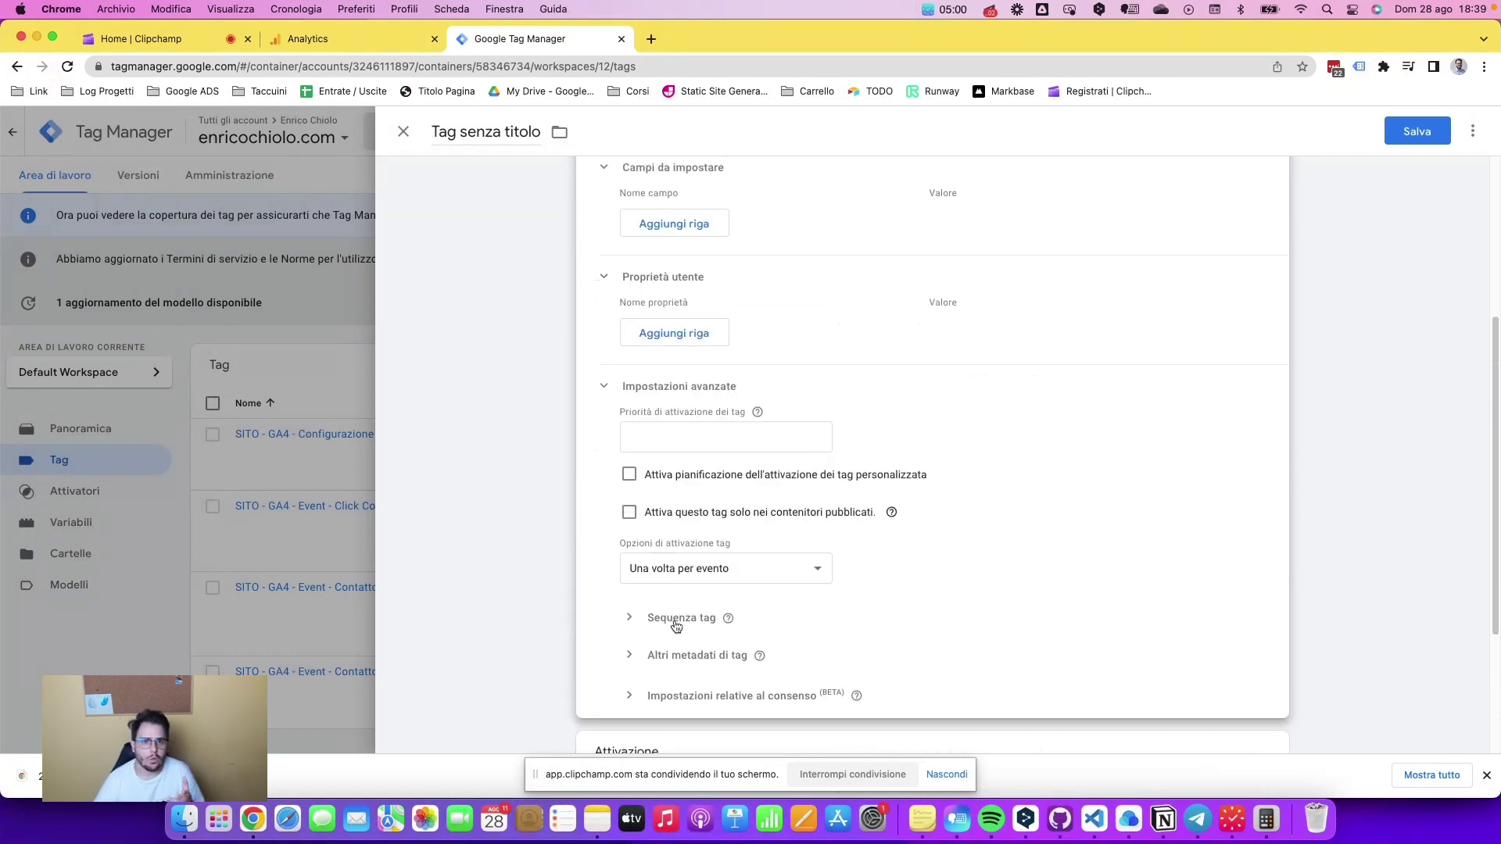
{"action": "scroll", "coordinate": [676, 622], "scroll_direction": "down", "scroll_amount": 1}
{"action": "scroll", "coordinate": [664, 492], "scroll_direction": "up", "scroll_amount": 5}
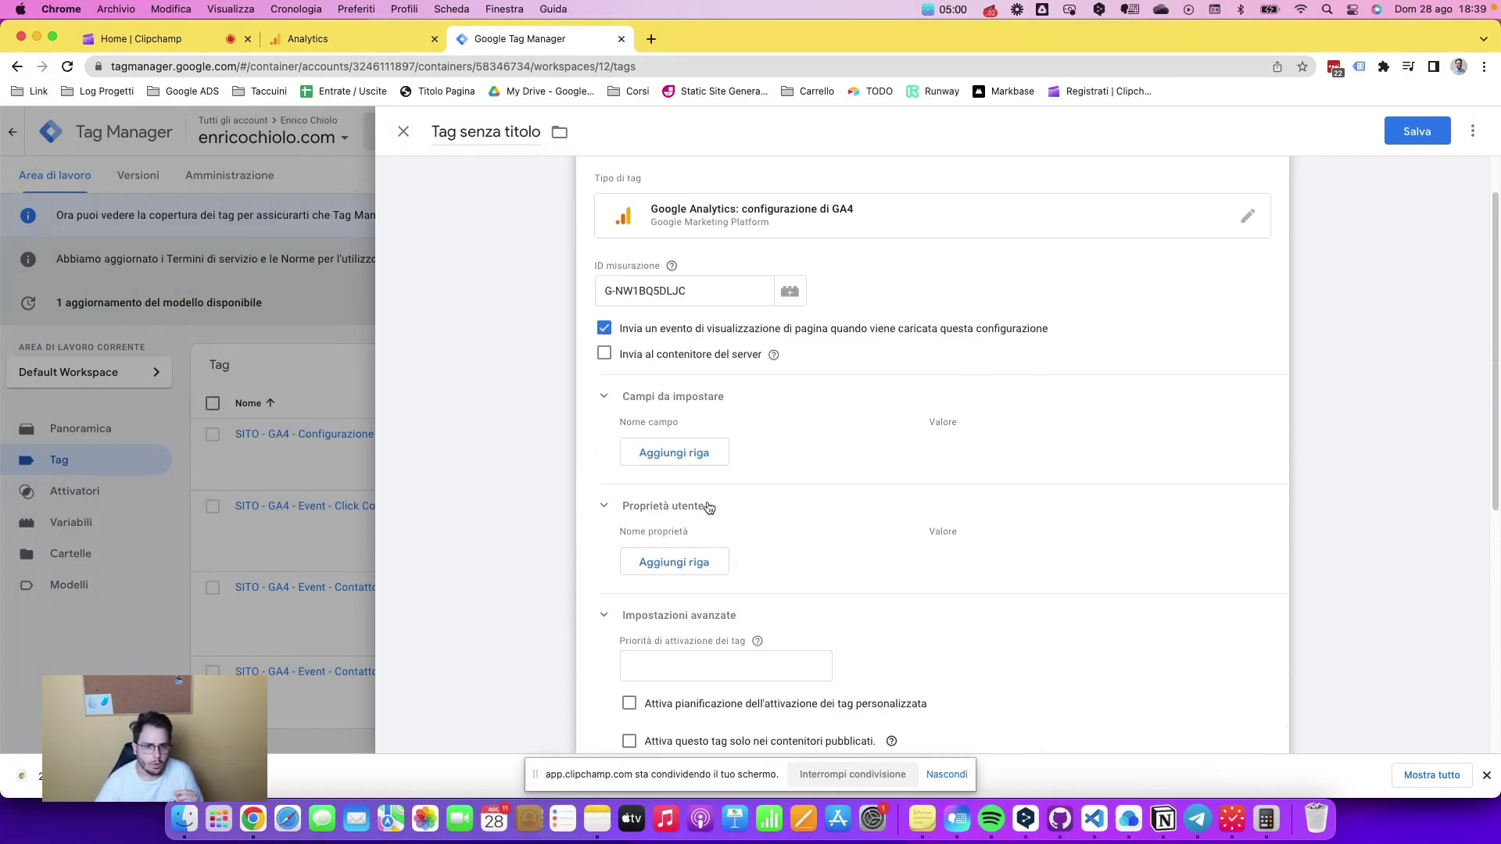
{"action": "left_click_drag", "start_coordinate": [707, 317], "coordinate": [597, 334]}
{"action": "left_click", "coordinate": [637, 343]}
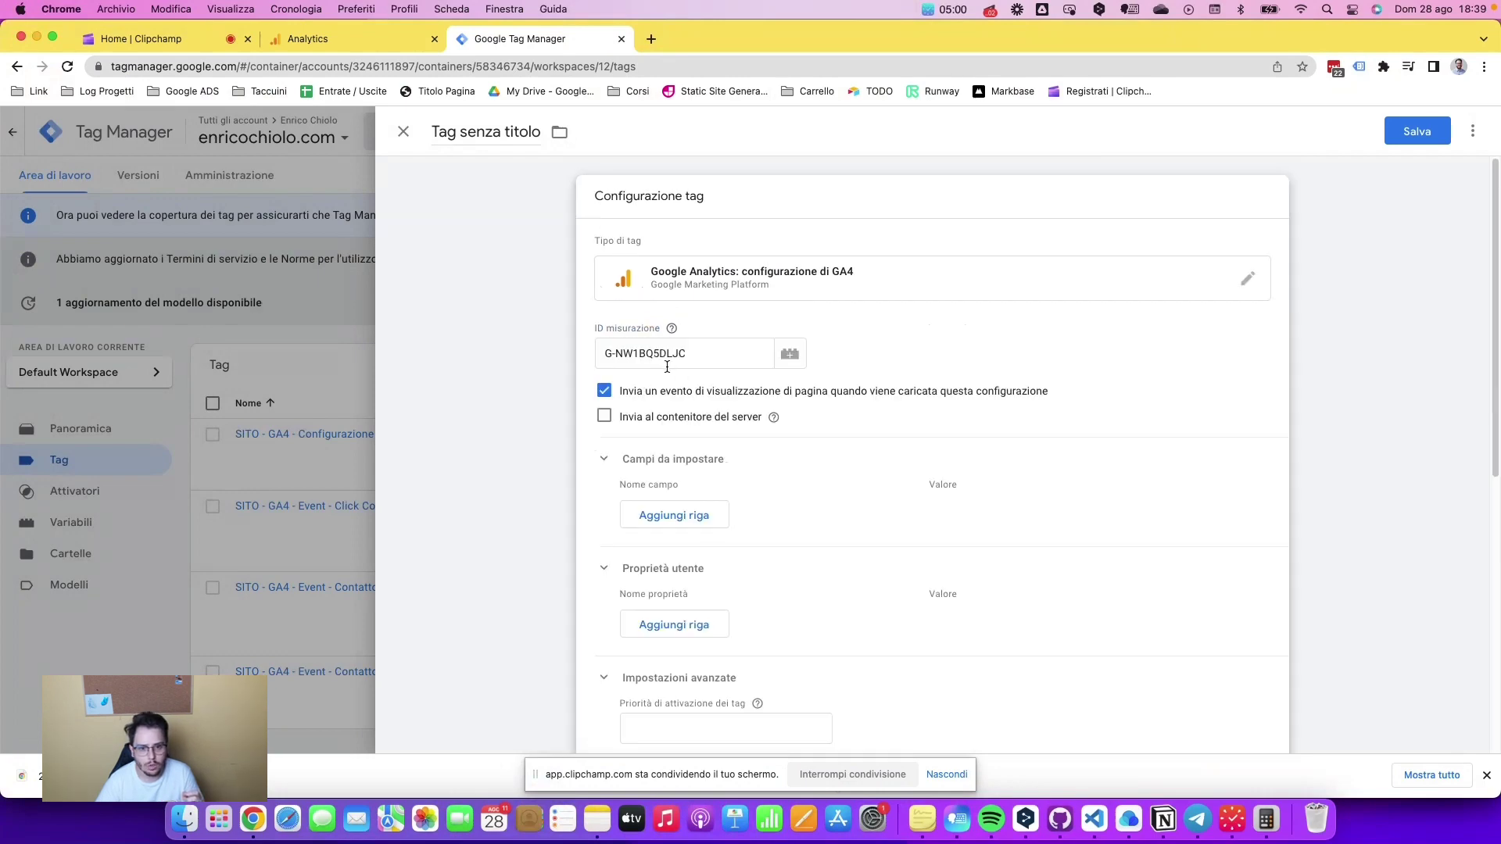
View the available triggers for the new tag without choosing one, and discard the unsaved tag.
{"action": "scroll", "coordinate": [704, 548], "scroll_direction": "down", "scroll_amount": 10}
{"action": "left_click", "coordinate": [684, 584]}
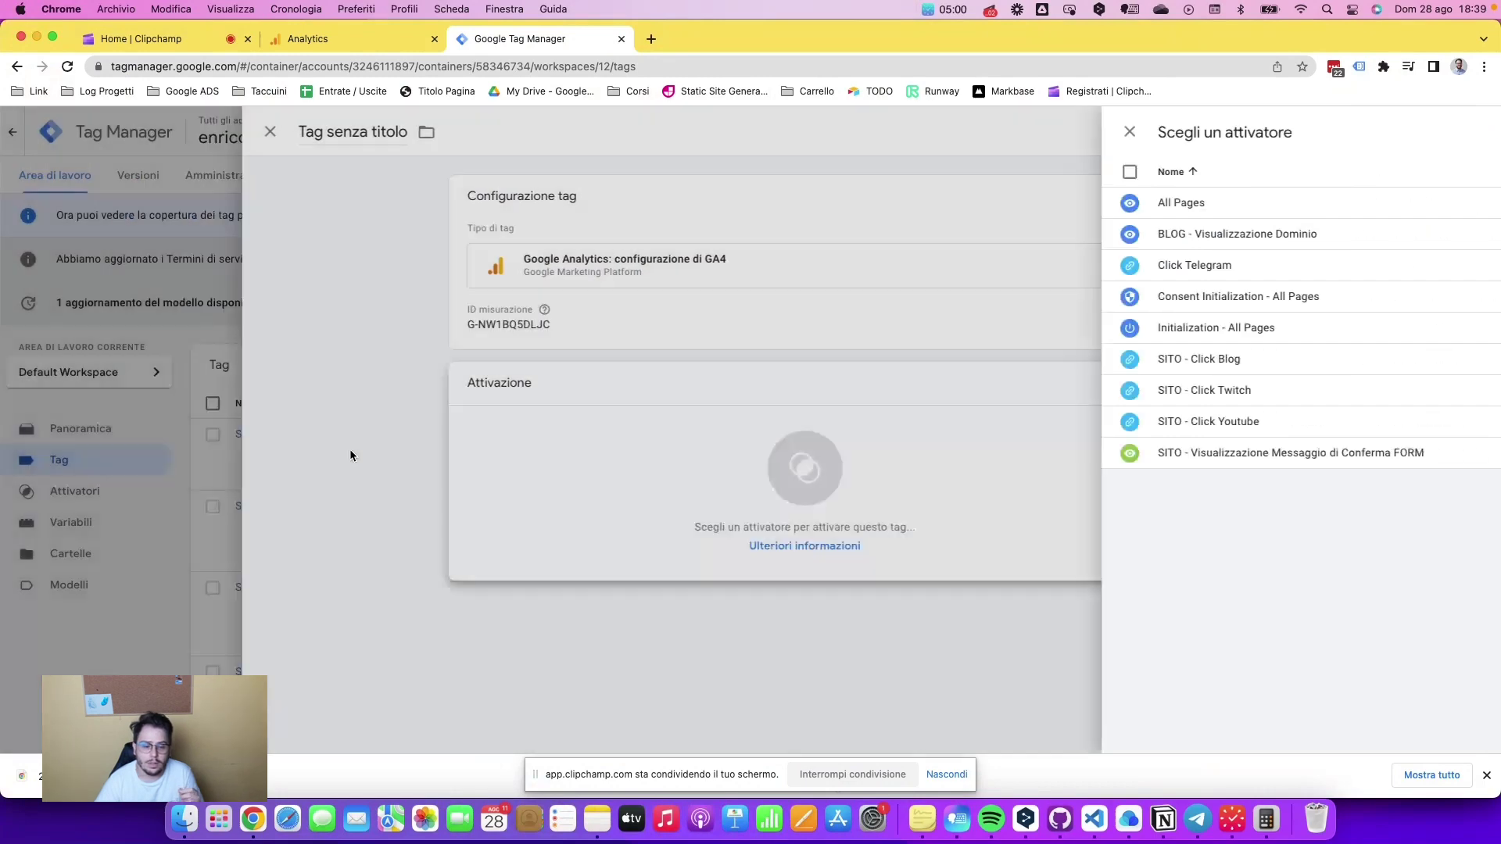
{"action": "left_click", "coordinate": [351, 455]}
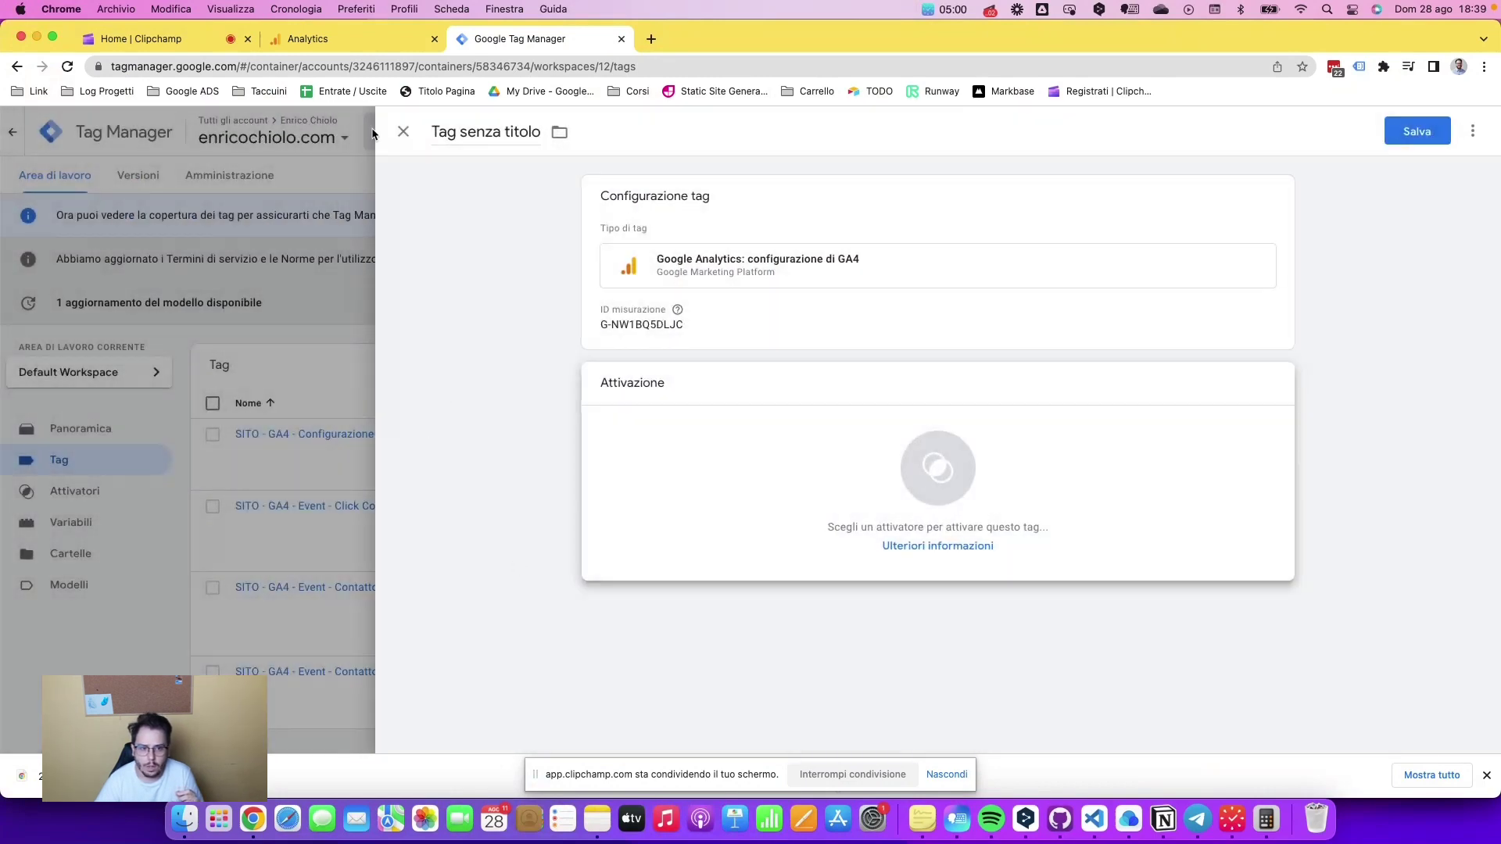
{"action": "left_click", "coordinate": [403, 135]}
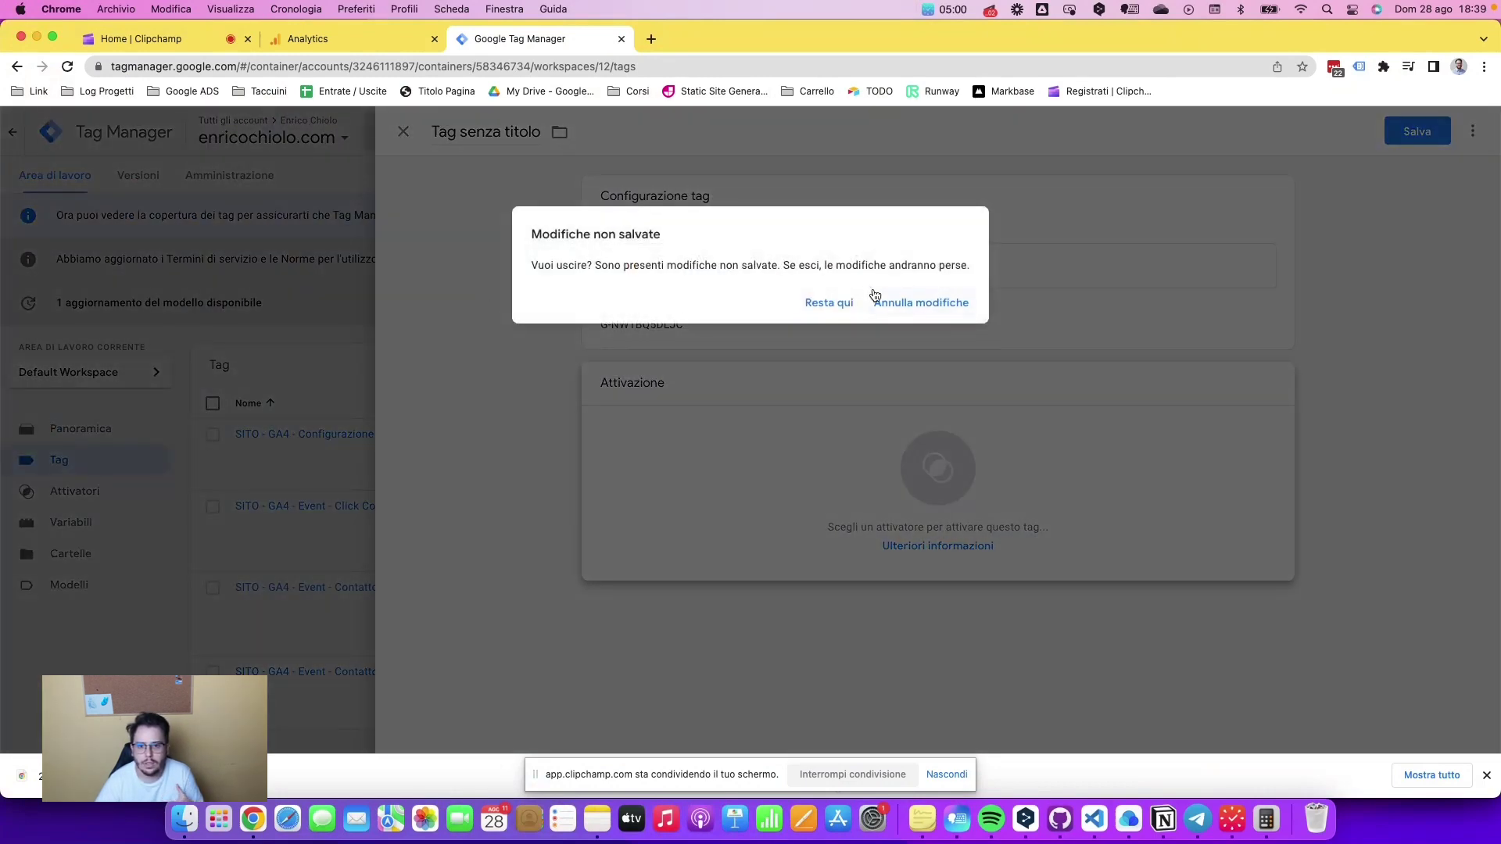
{"action": "left_click", "coordinate": [900, 311]}
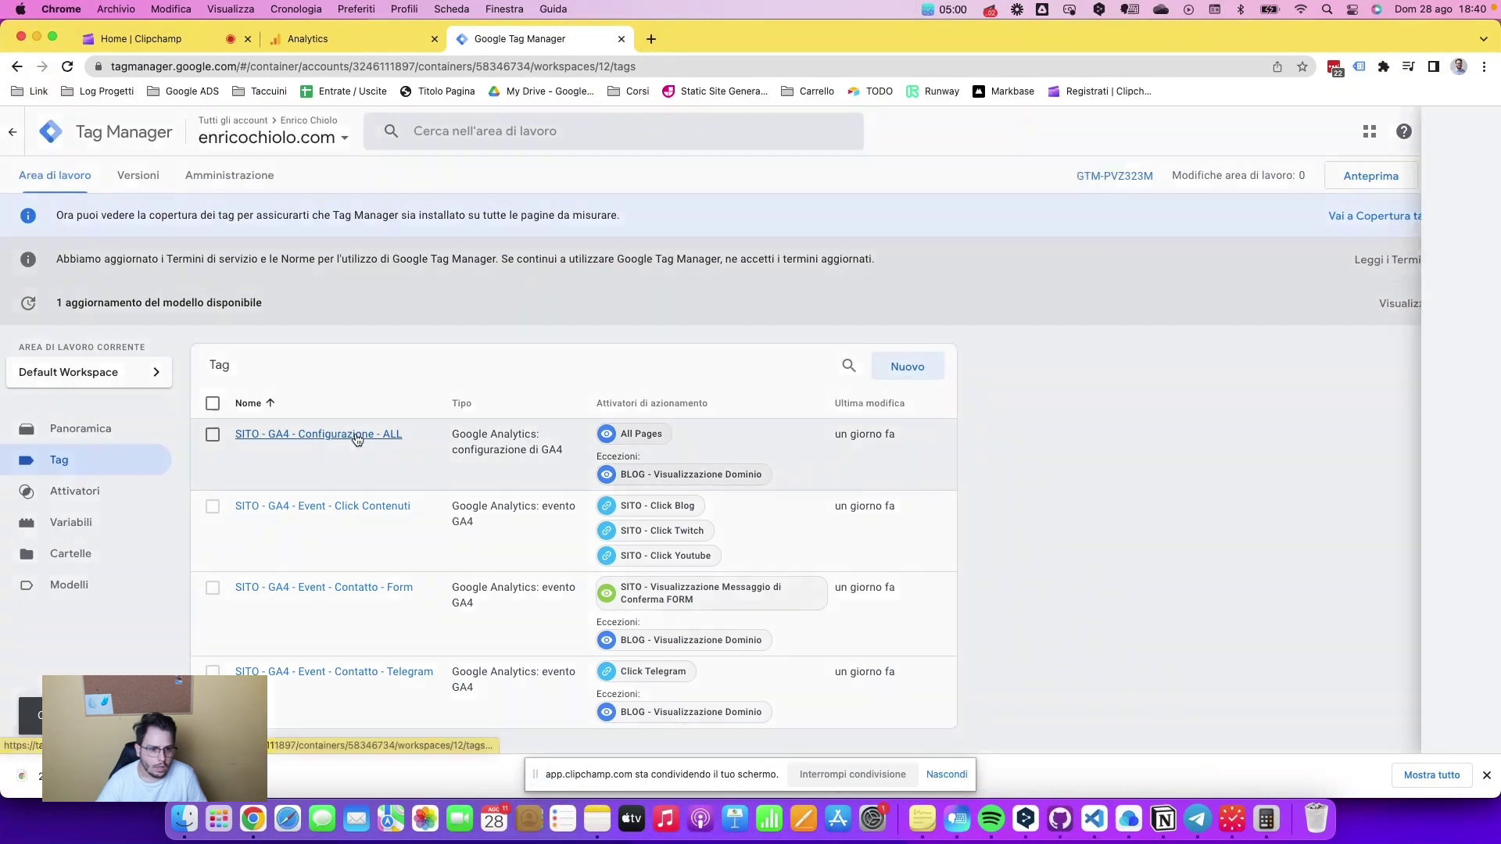
Inspect the configuration of the existing tag SITO - GA4 - Configurazione - ALL and close it without changes.
{"action": "left_click", "coordinate": [353, 435]}
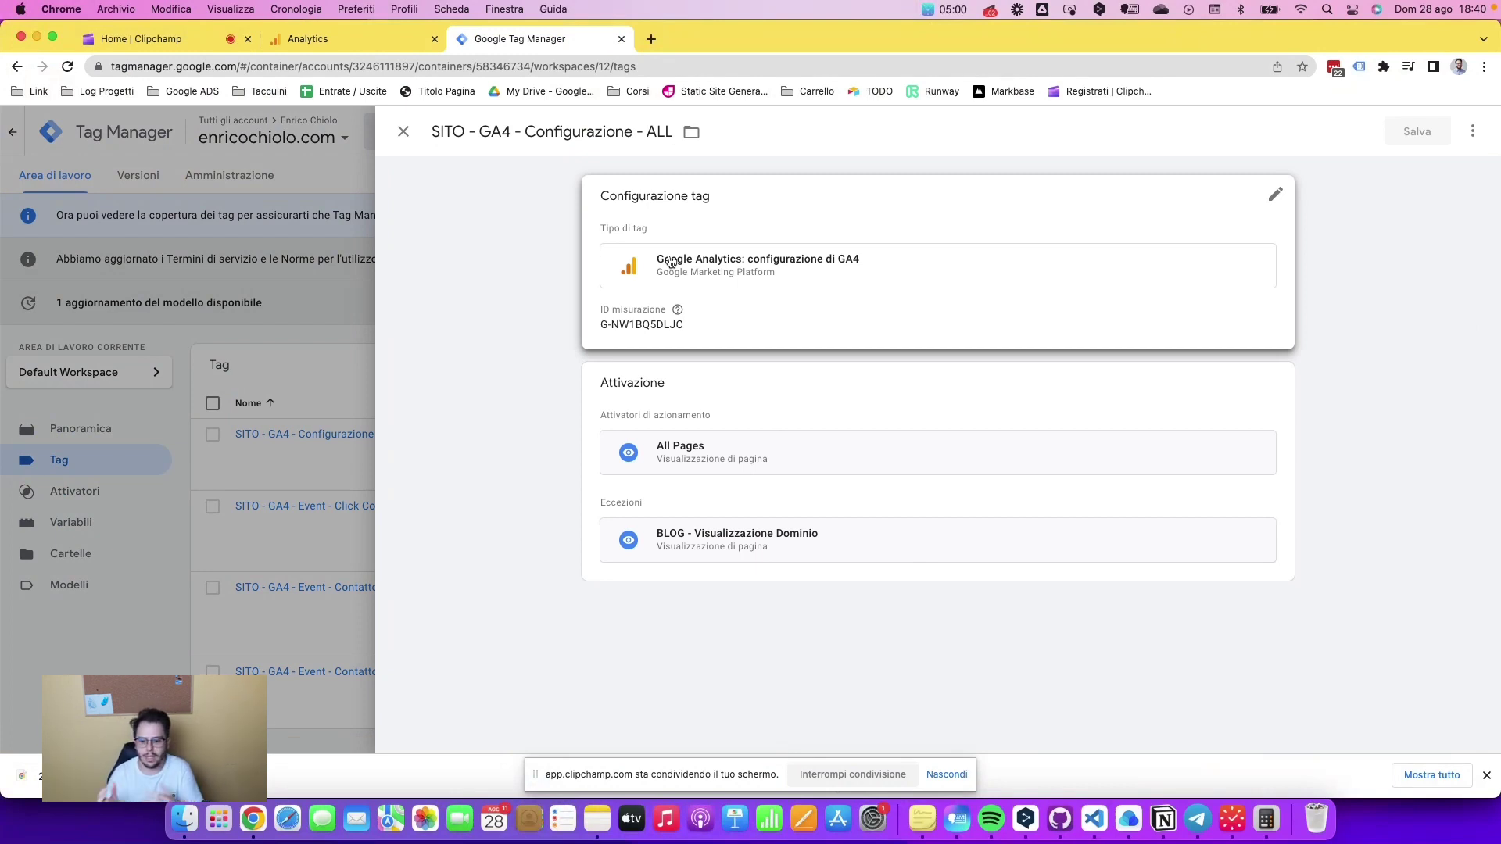
{"action": "left_click", "coordinate": [762, 334]}
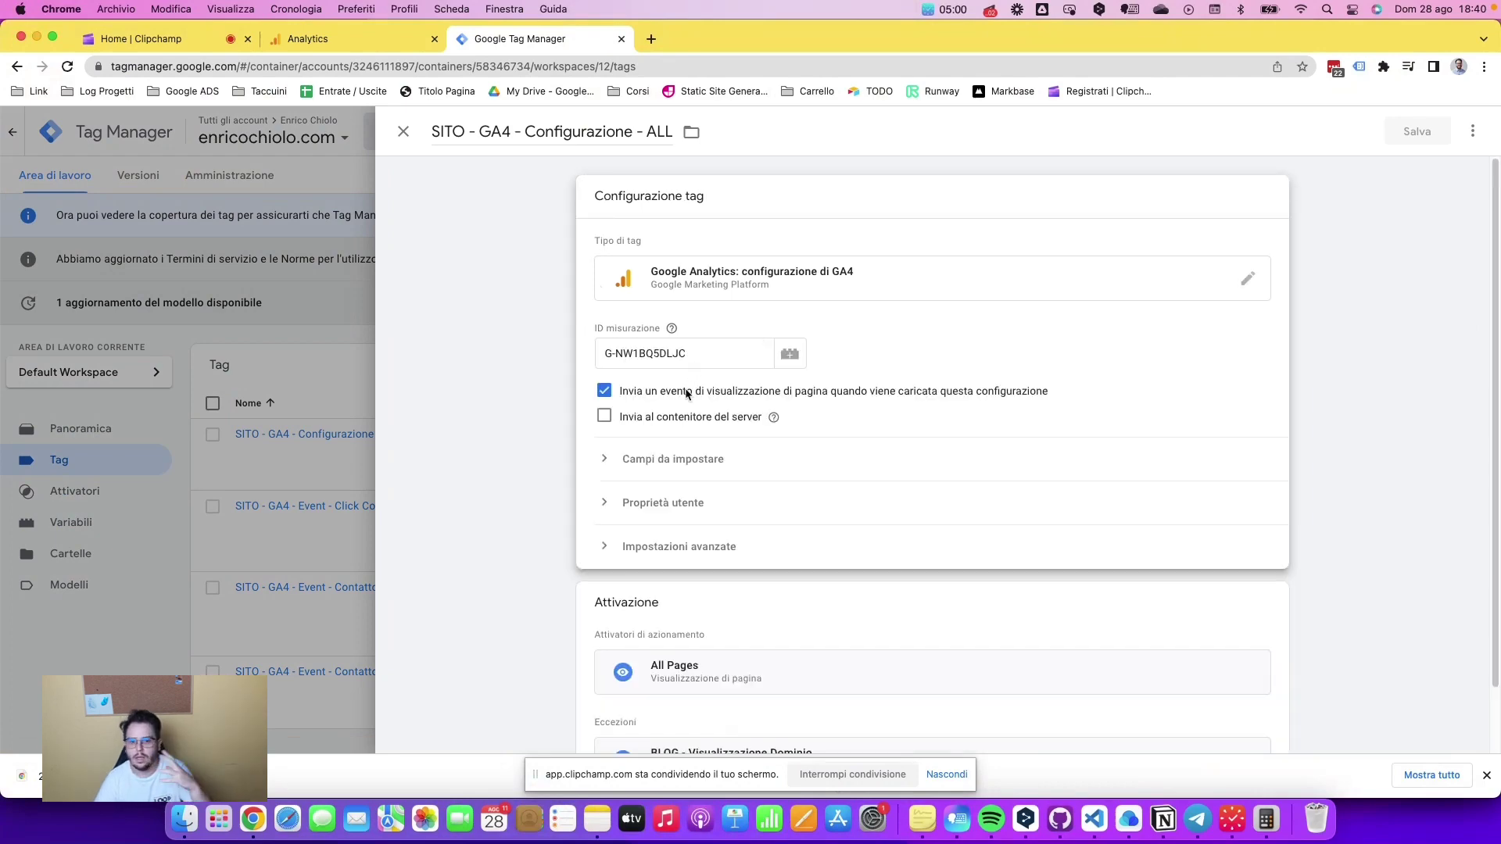
{"action": "left_click", "coordinate": [288, 472]}
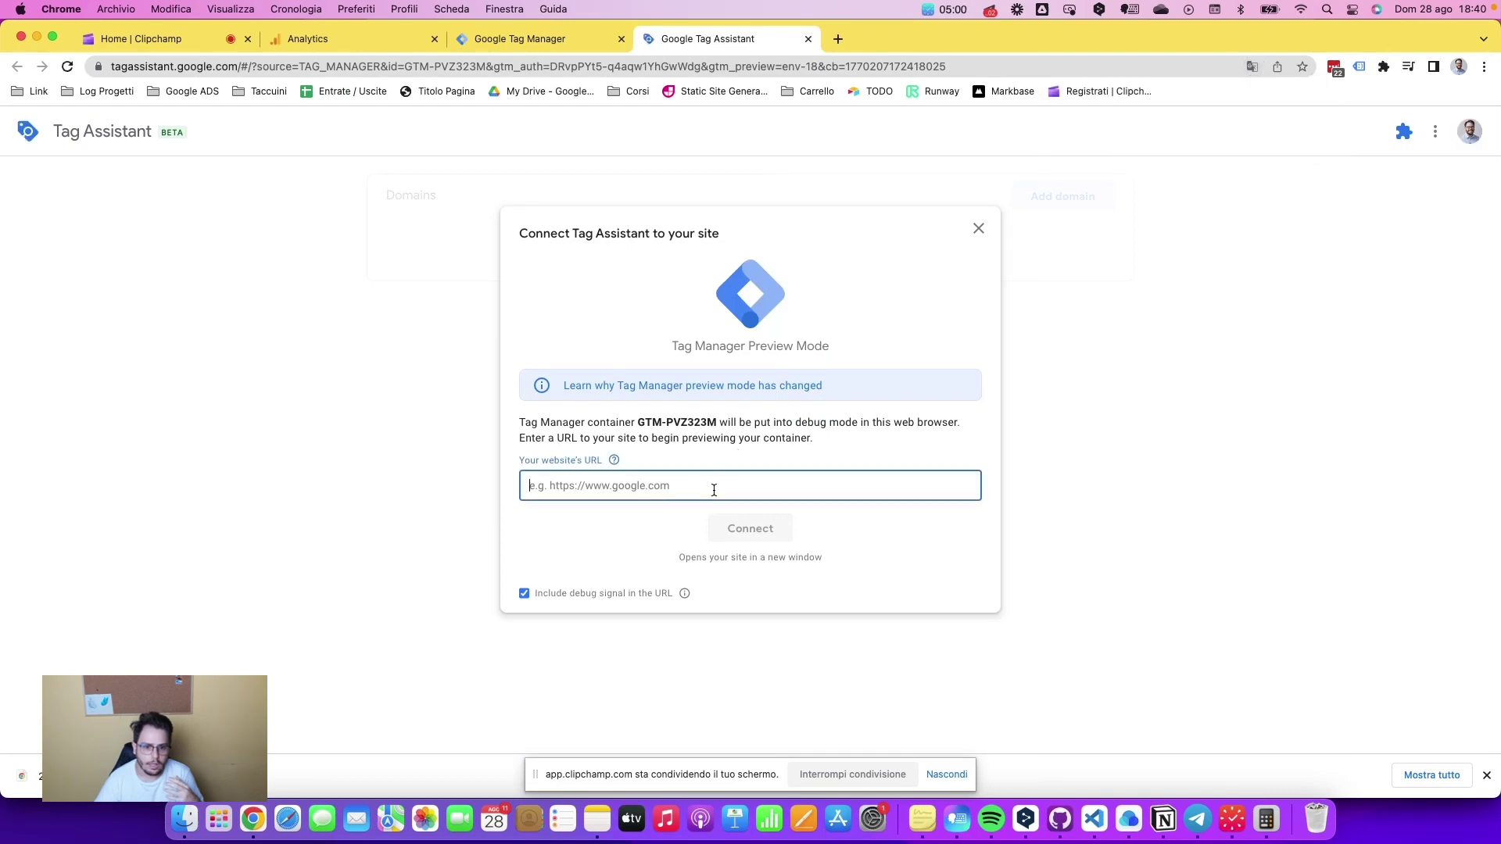
Load the website in a new browser tab, copy its address into Tag Assistant as the site URL, and connect with the debug signal included.
{"action": "left_click", "coordinate": [833, 41]}
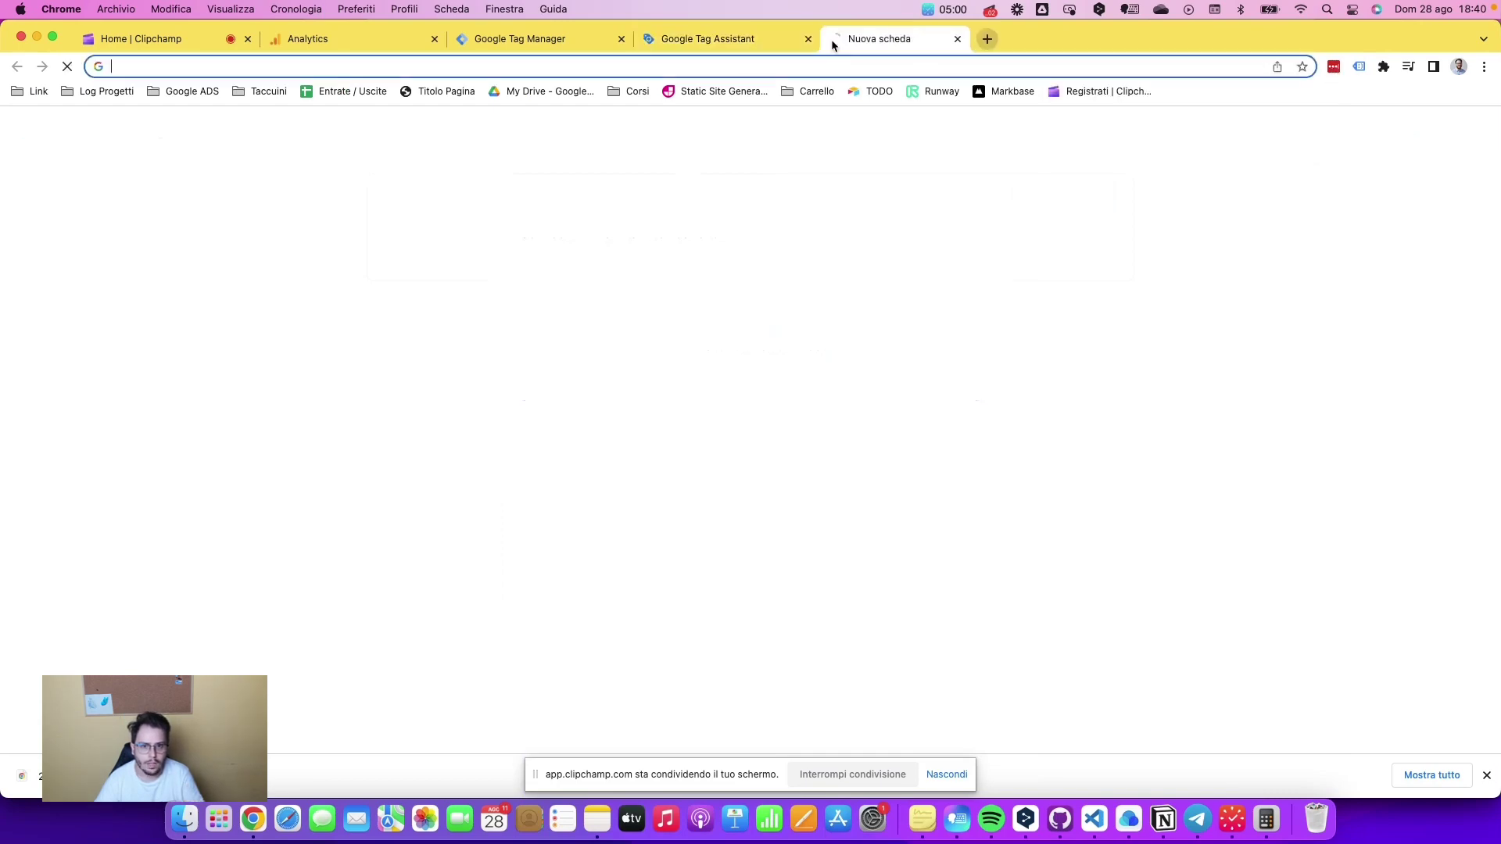
{"action": "type", "text": "enricochiolo.com"}
{"action": "key", "text": "Return"}
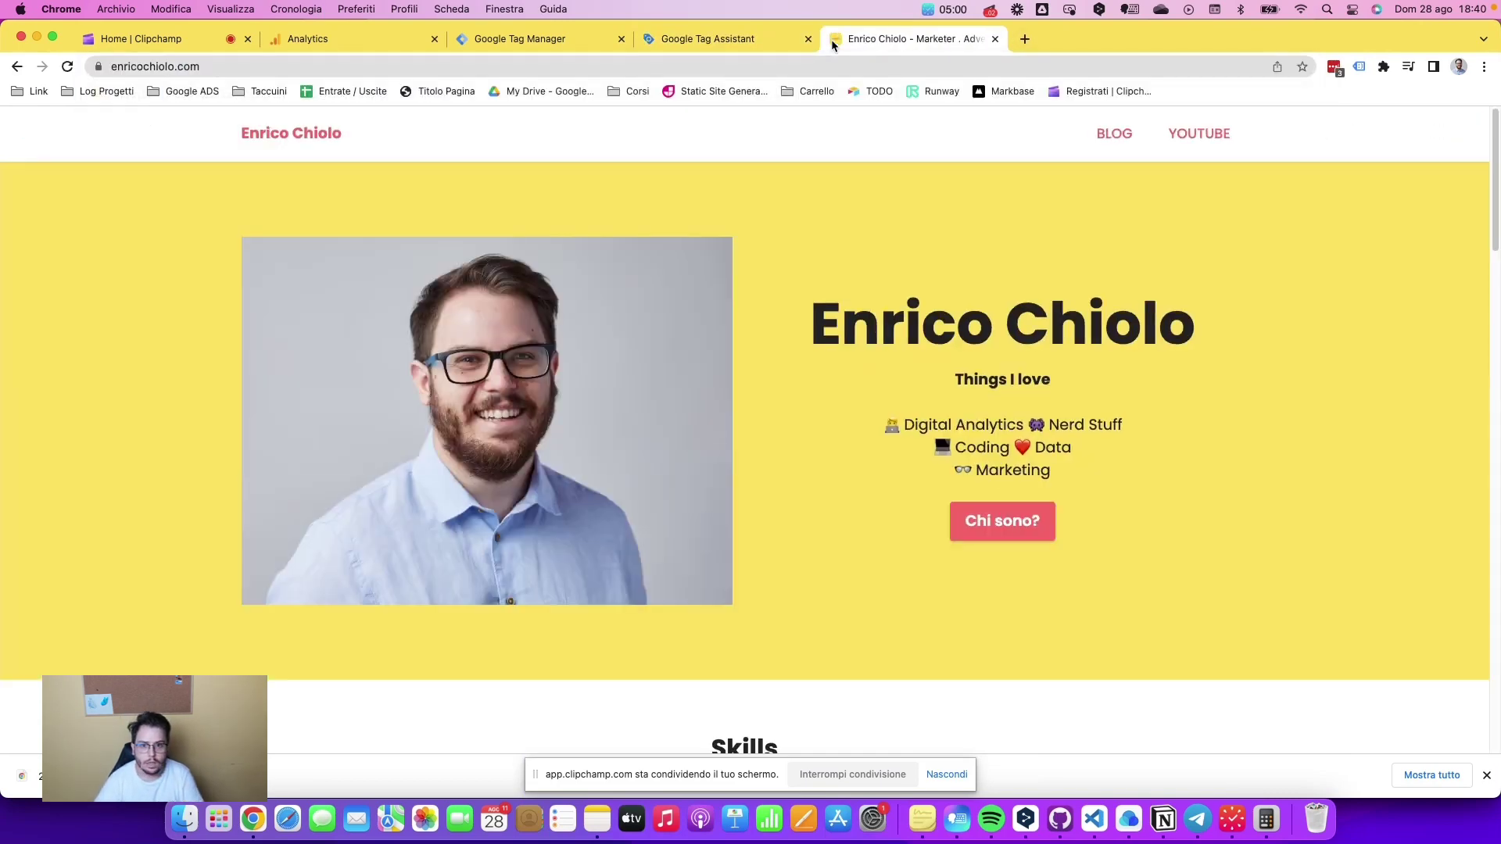
{"action": "left_click", "coordinate": [812, 64]}
{"action": "key", "text": "super+c"}
{"action": "left_click", "coordinate": [734, 39]}
{"action": "key", "text": "super+v"}
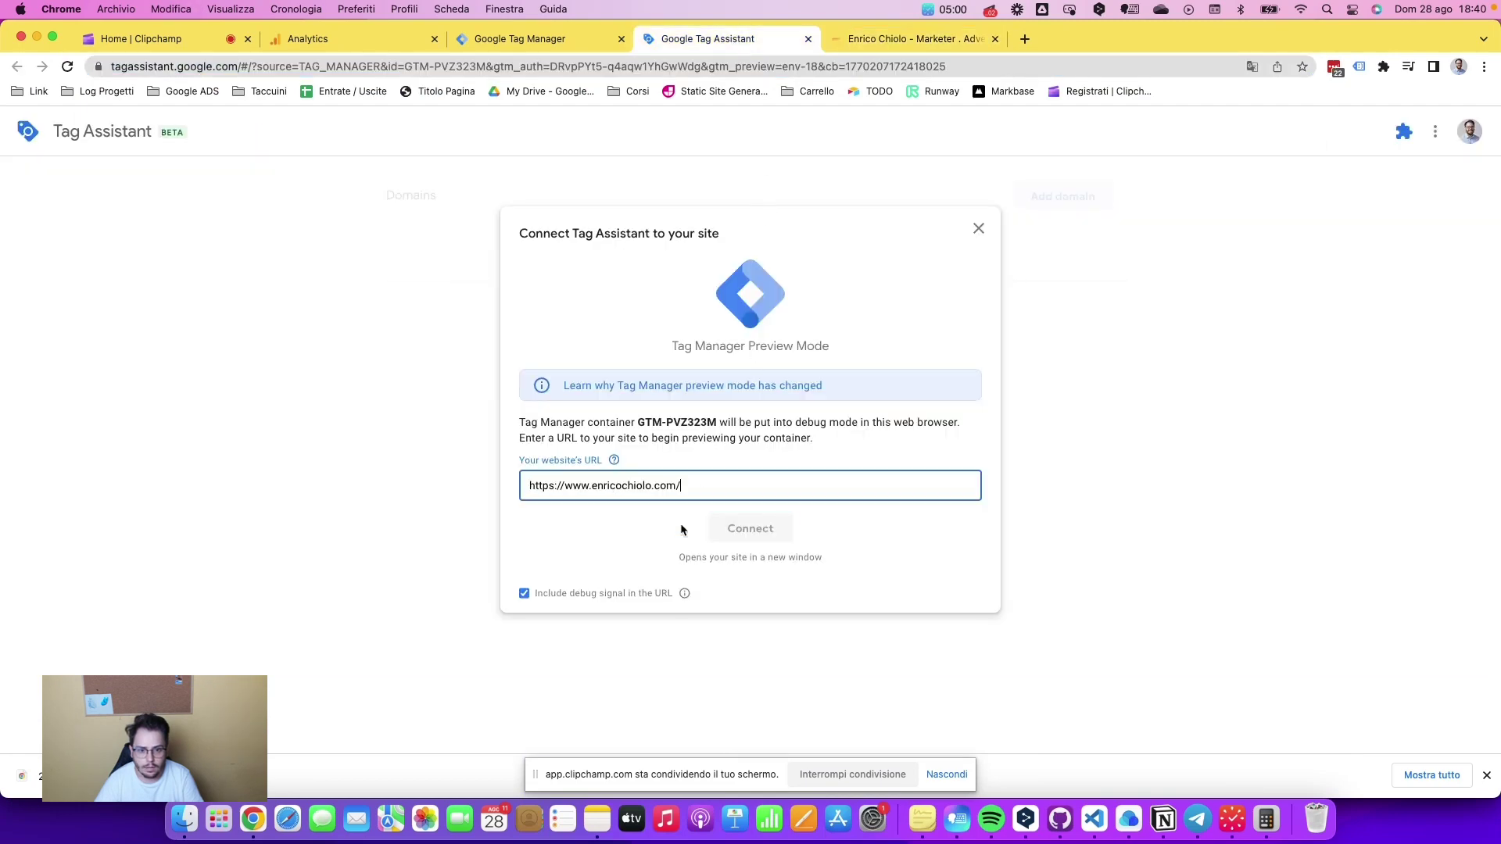
{"action": "left_click", "coordinate": [727, 518]}
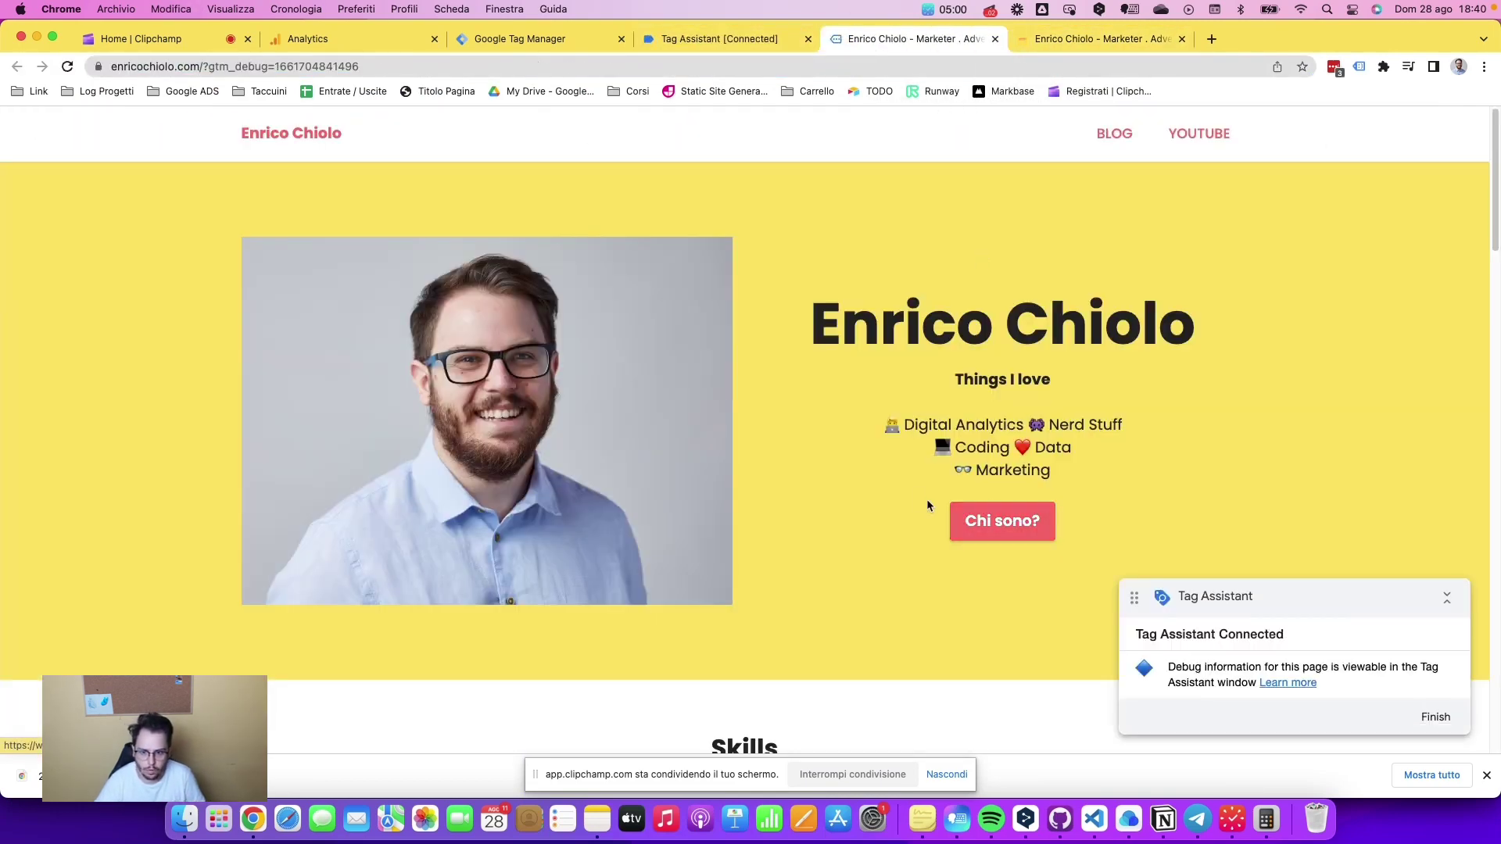
Return to Tag Assistant, continue to the container summary, and inspect the details of the fired tag SITO - GA4 - Configurazione - ALL.
{"action": "left_click", "coordinate": [737, 39]}
{"action": "left_click", "coordinate": [751, 403]}
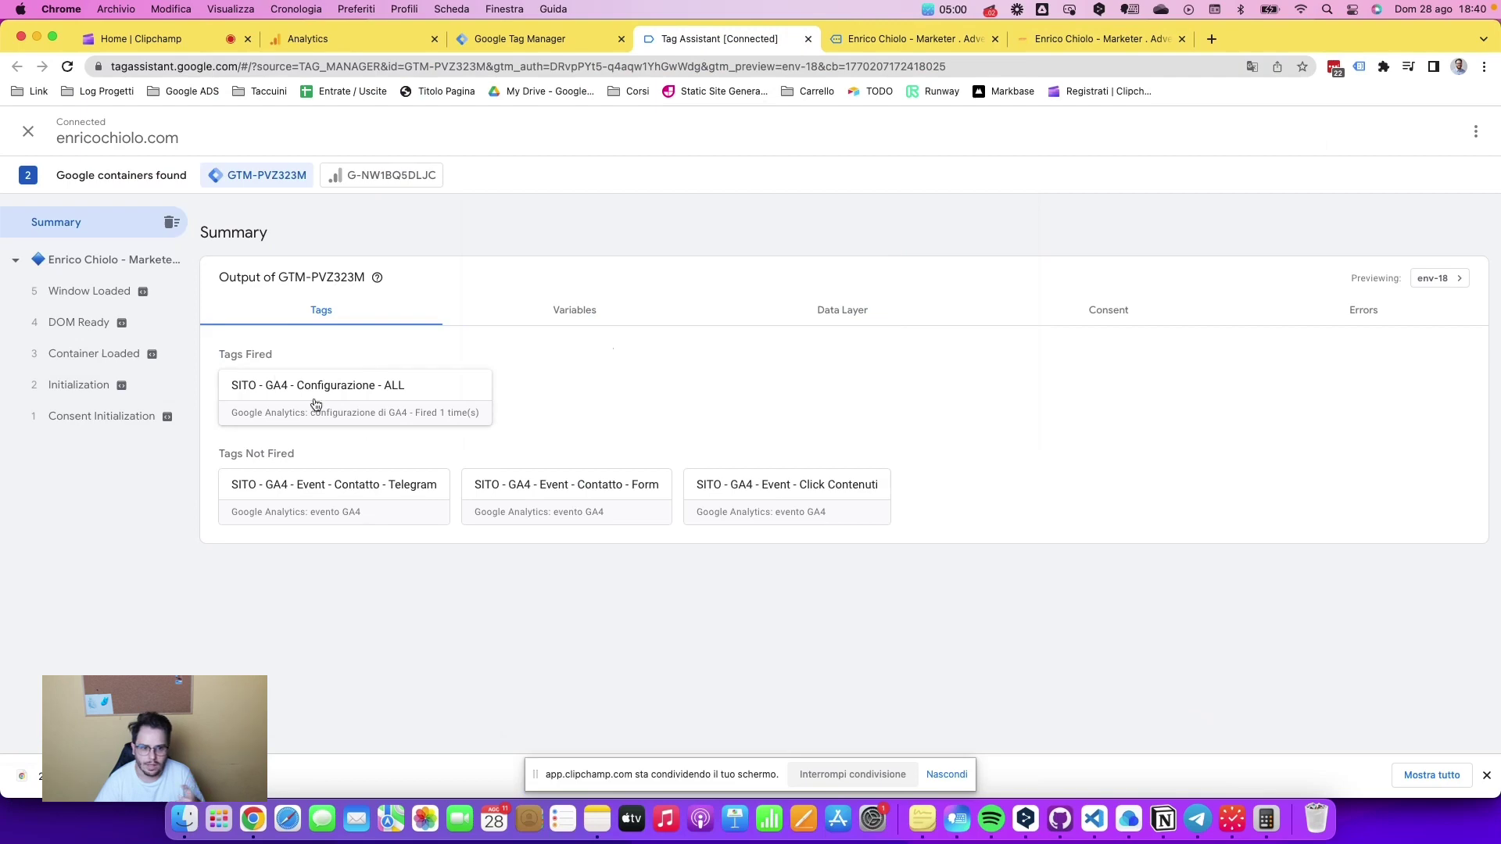
{"action": "left_click", "coordinate": [388, 421]}
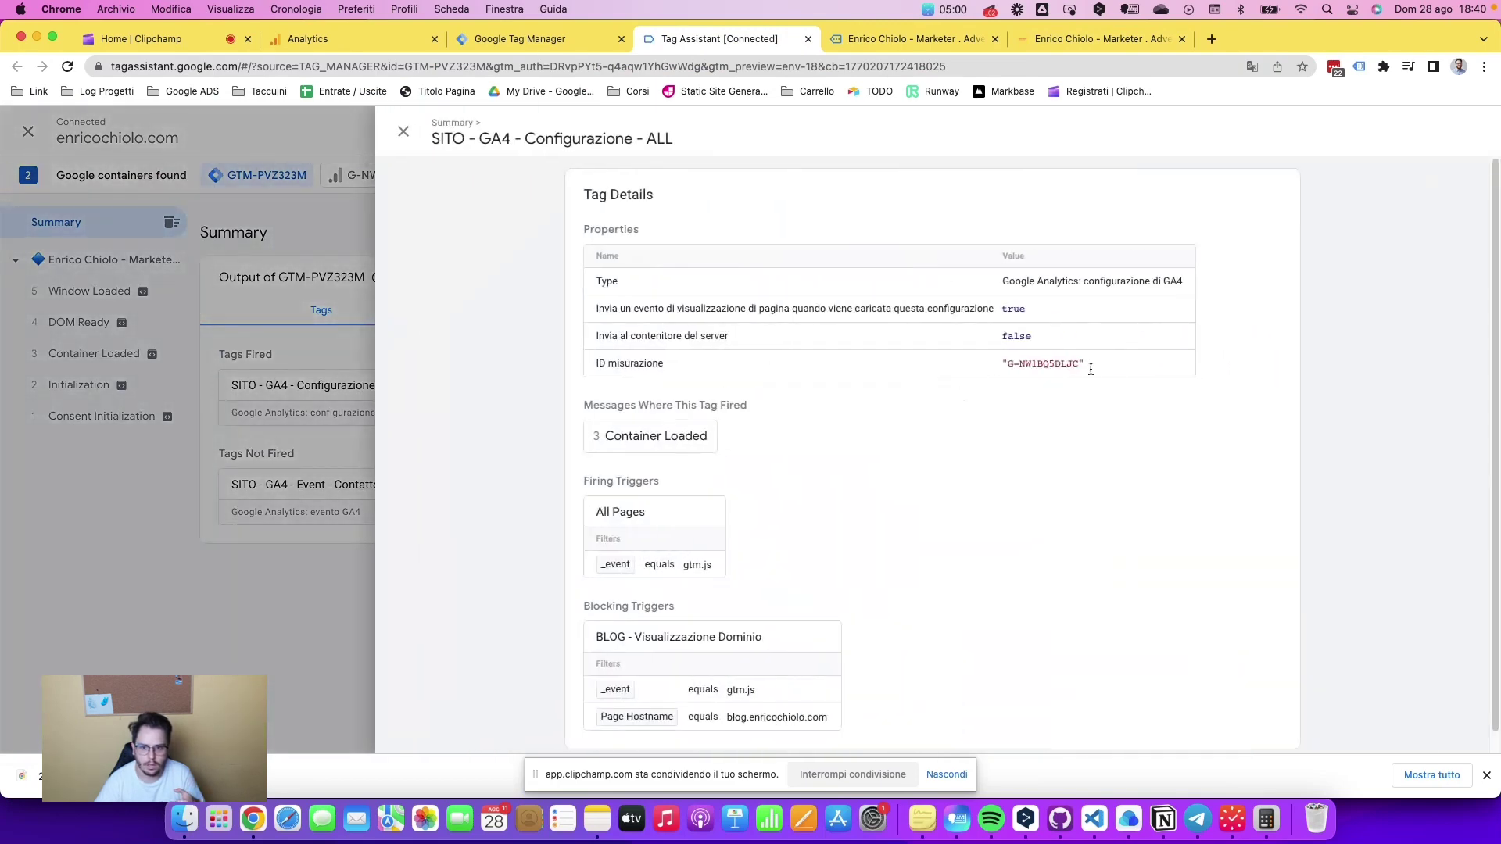
{"action": "left_click", "coordinate": [303, 307]}
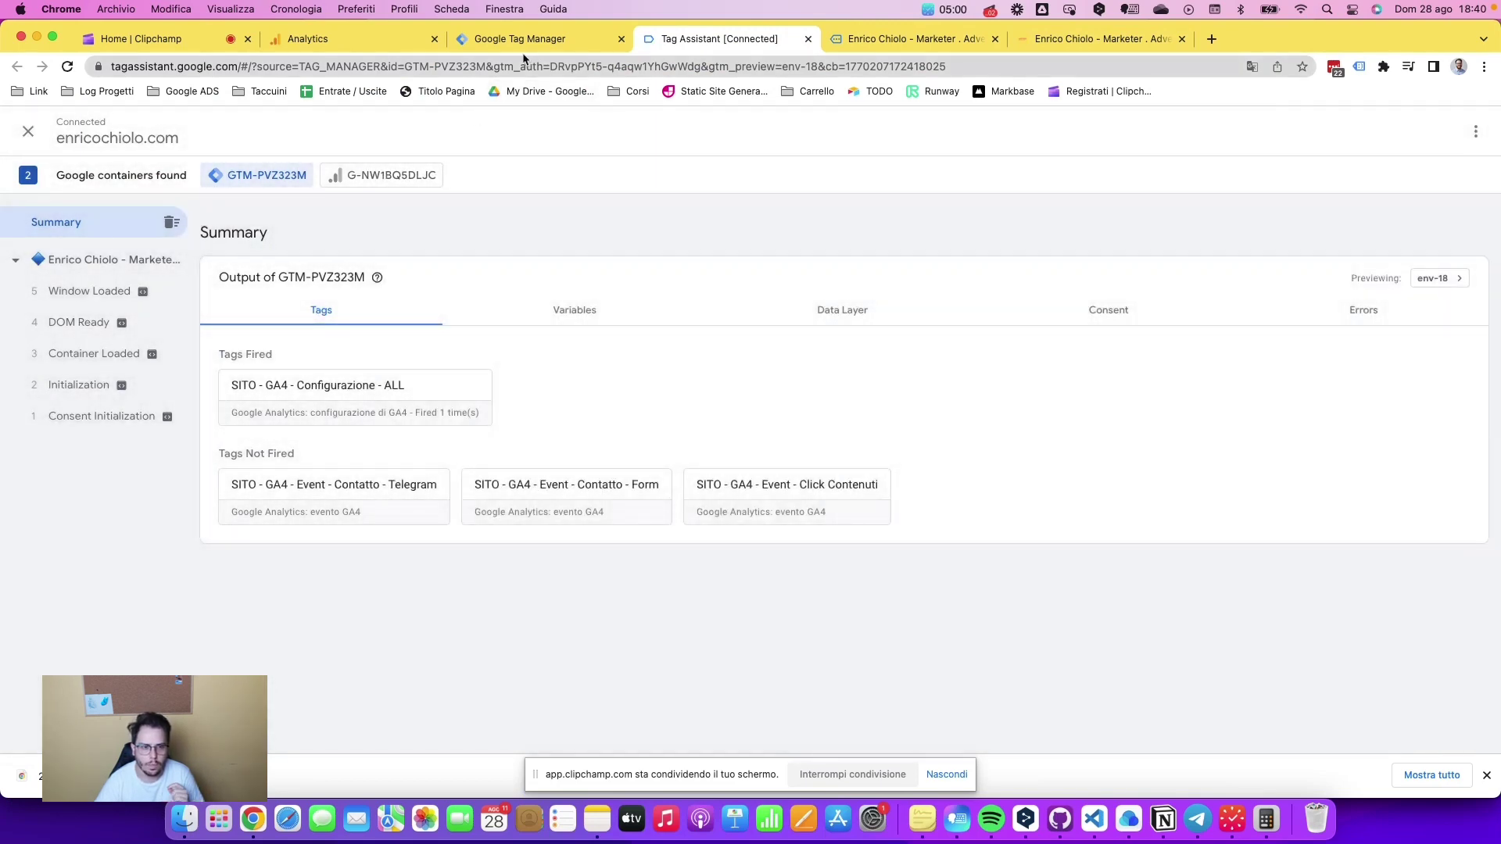
Switch to Analytics and review the website data stream's details and enhanced measurement settings, closing them without changes.
{"action": "left_click", "coordinate": [363, 36]}
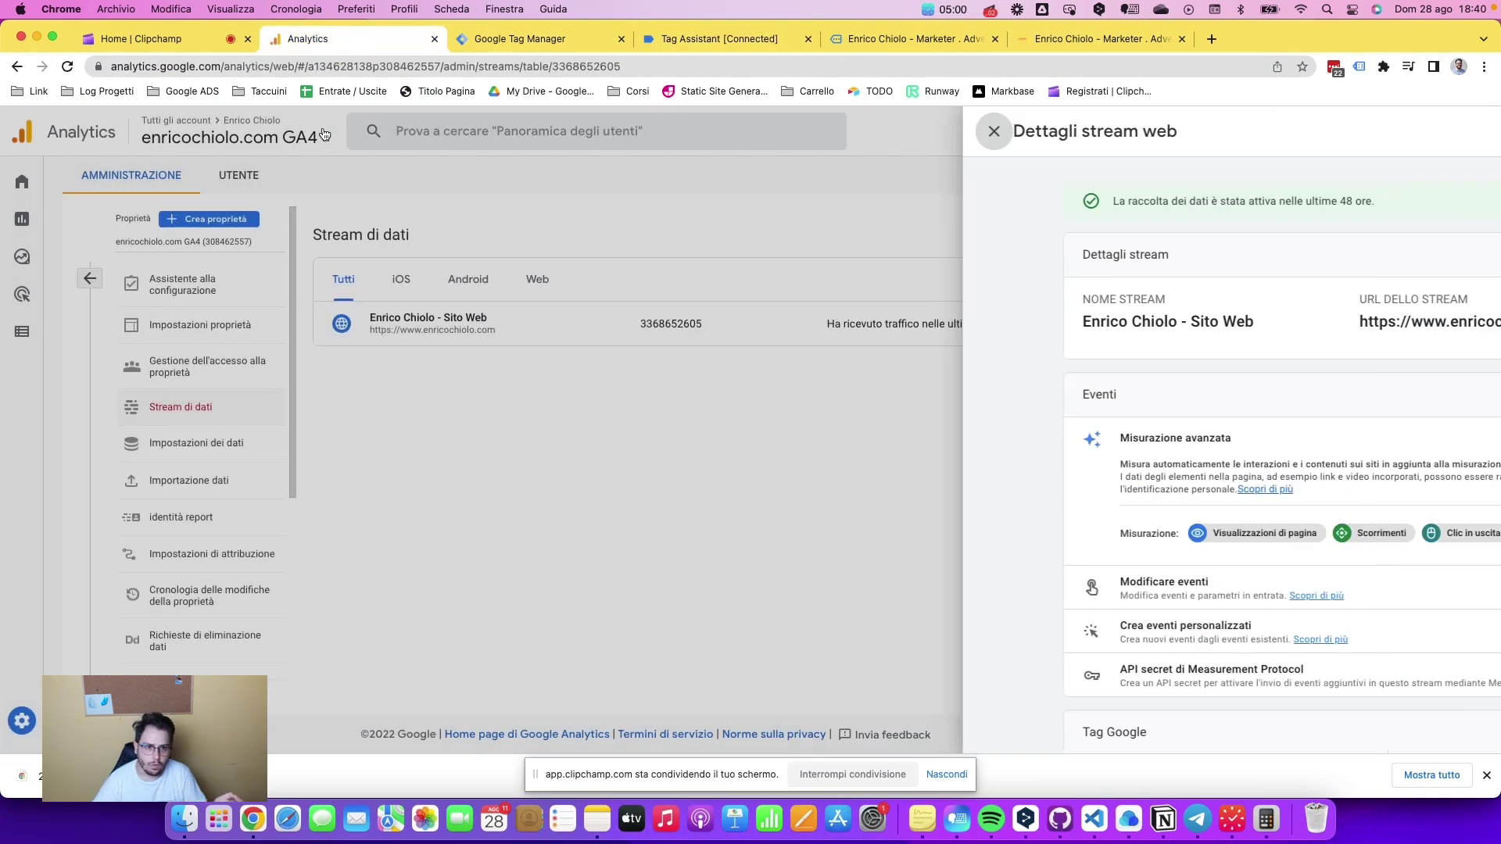
{"action": "left_click", "coordinate": [323, 134]}
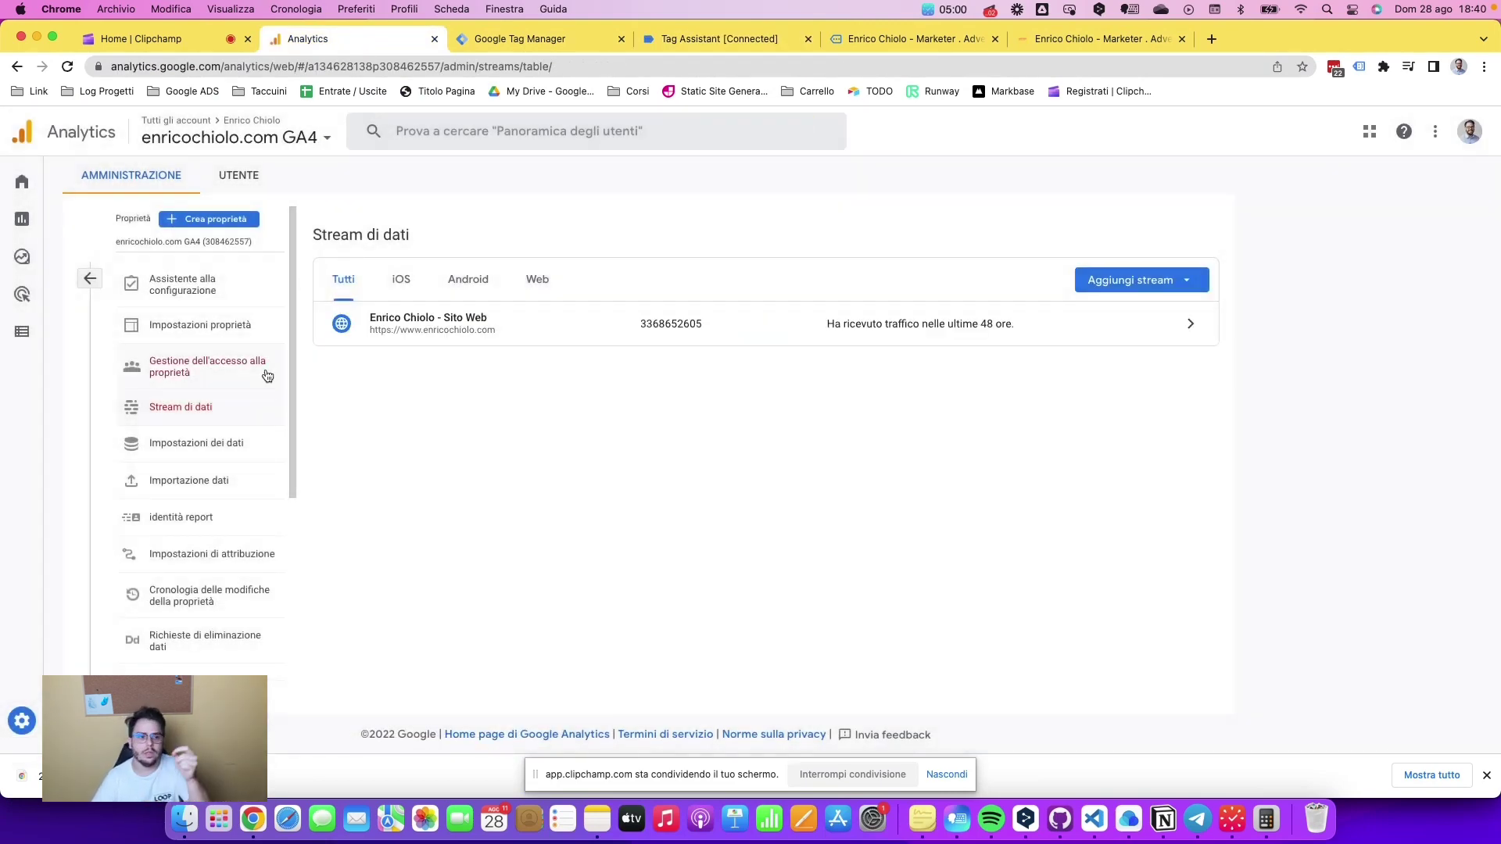
{"action": "mouse_move", "coordinate": [47, 336]}
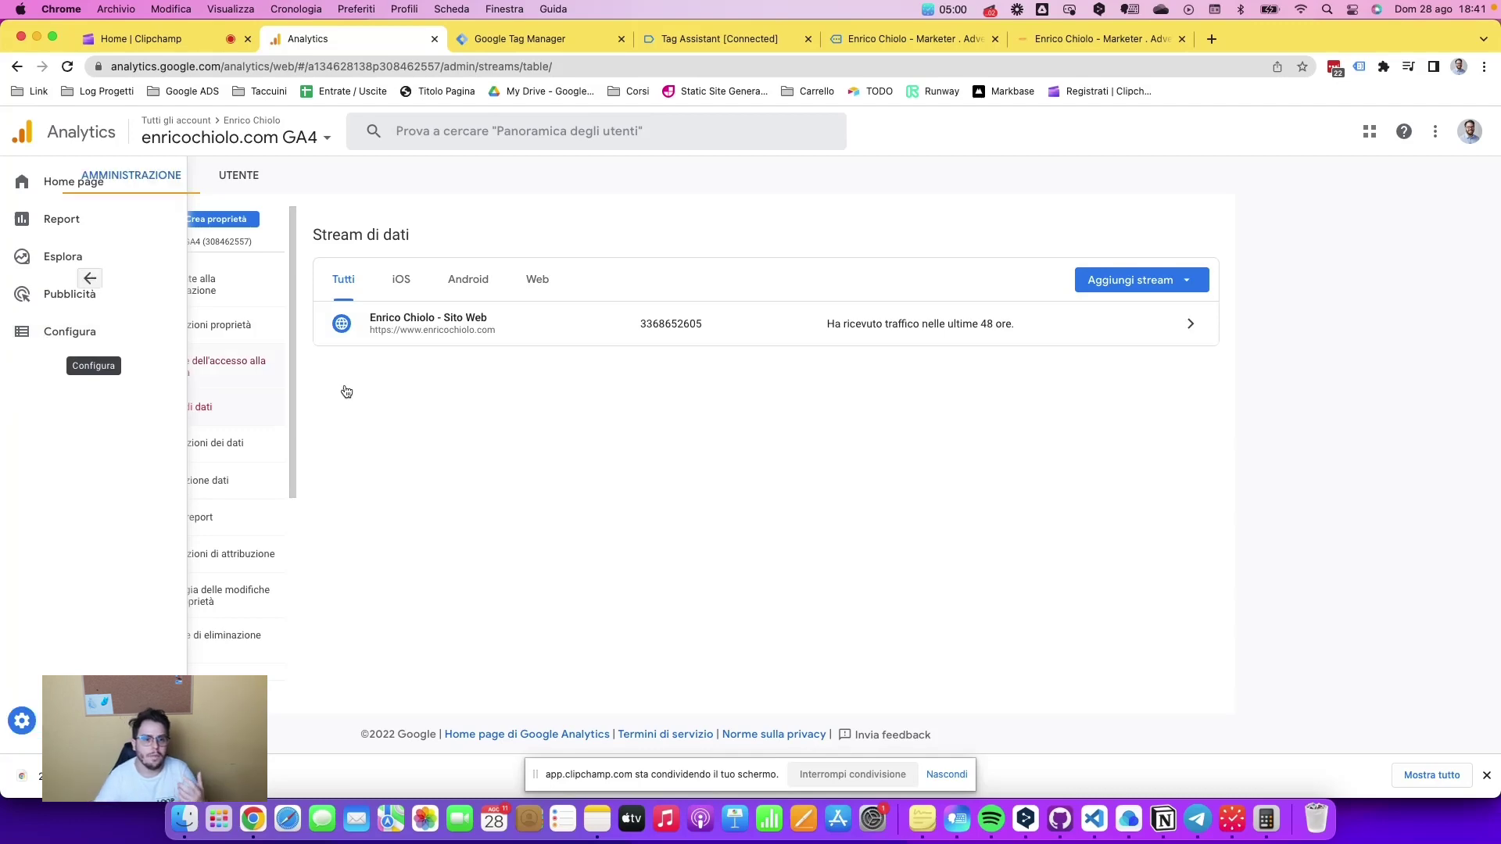
{"action": "left_click", "coordinate": [522, 332]}
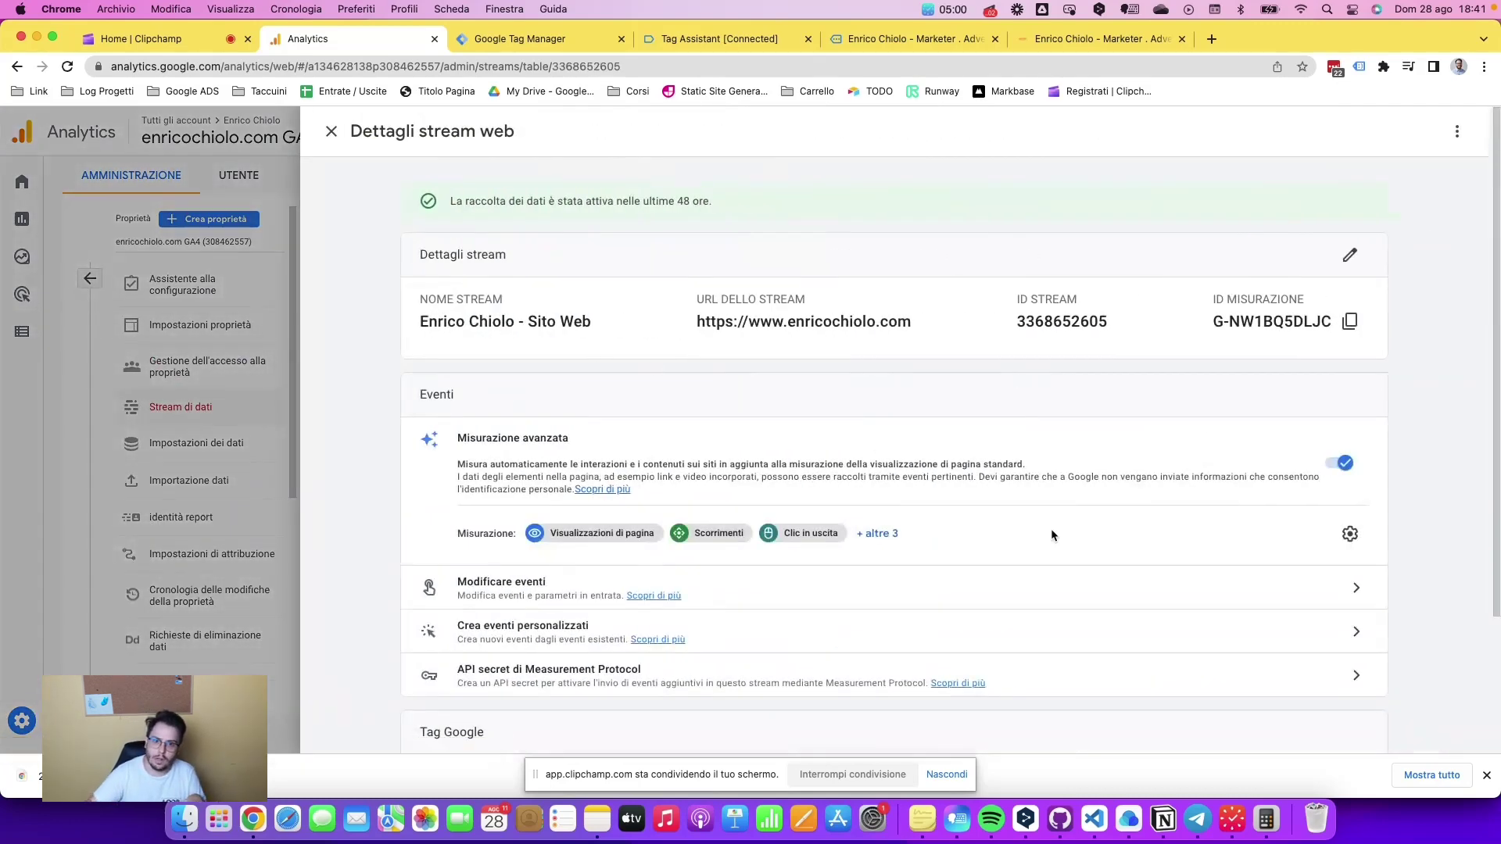
{"action": "scroll", "coordinate": [1050, 530], "scroll_direction": "down", "scroll_amount": 1}
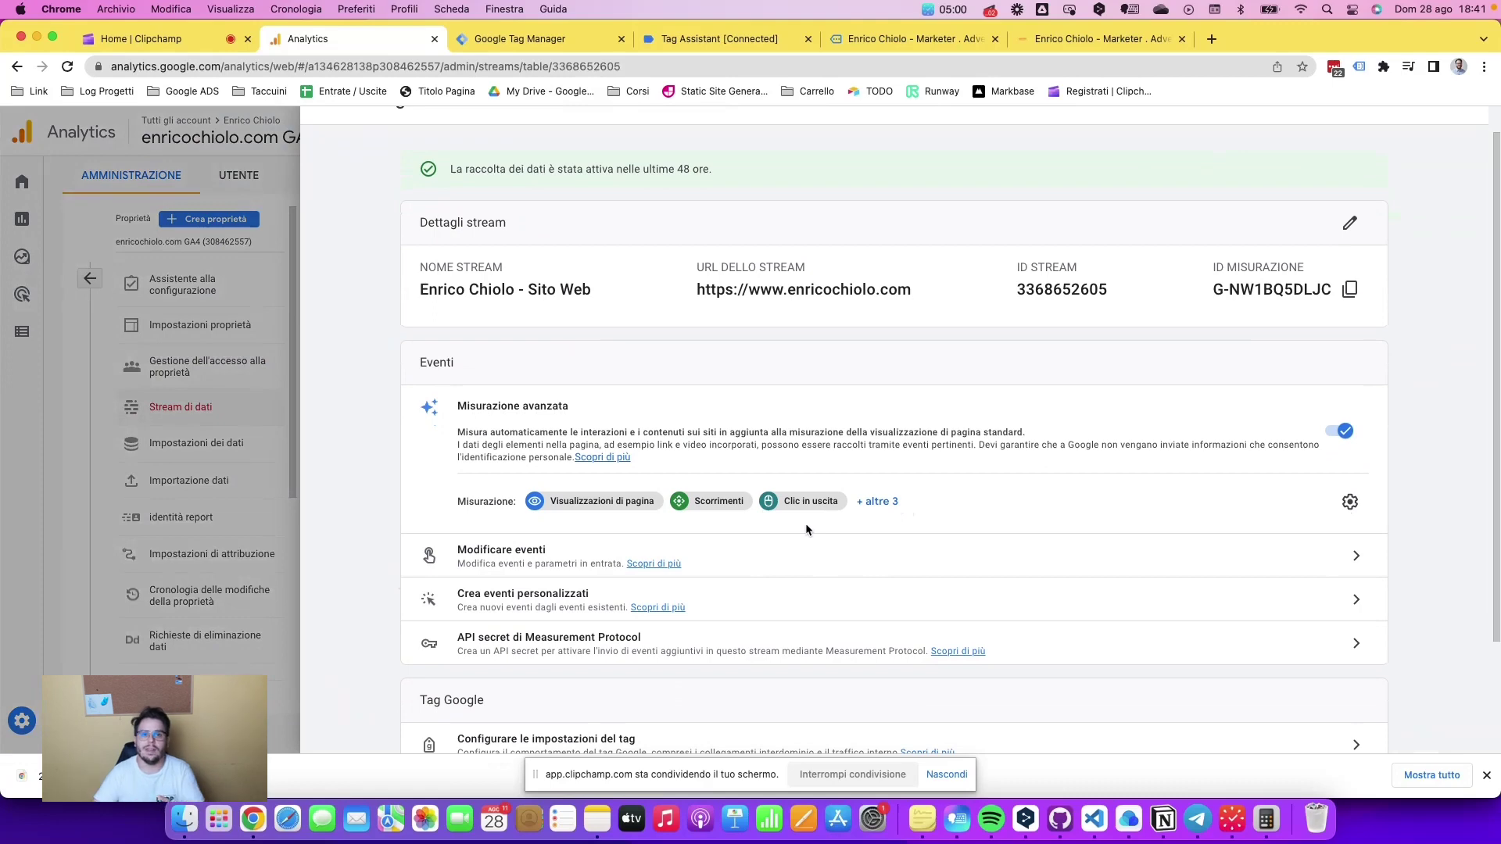
{"action": "left_click", "coordinate": [221, 399]}
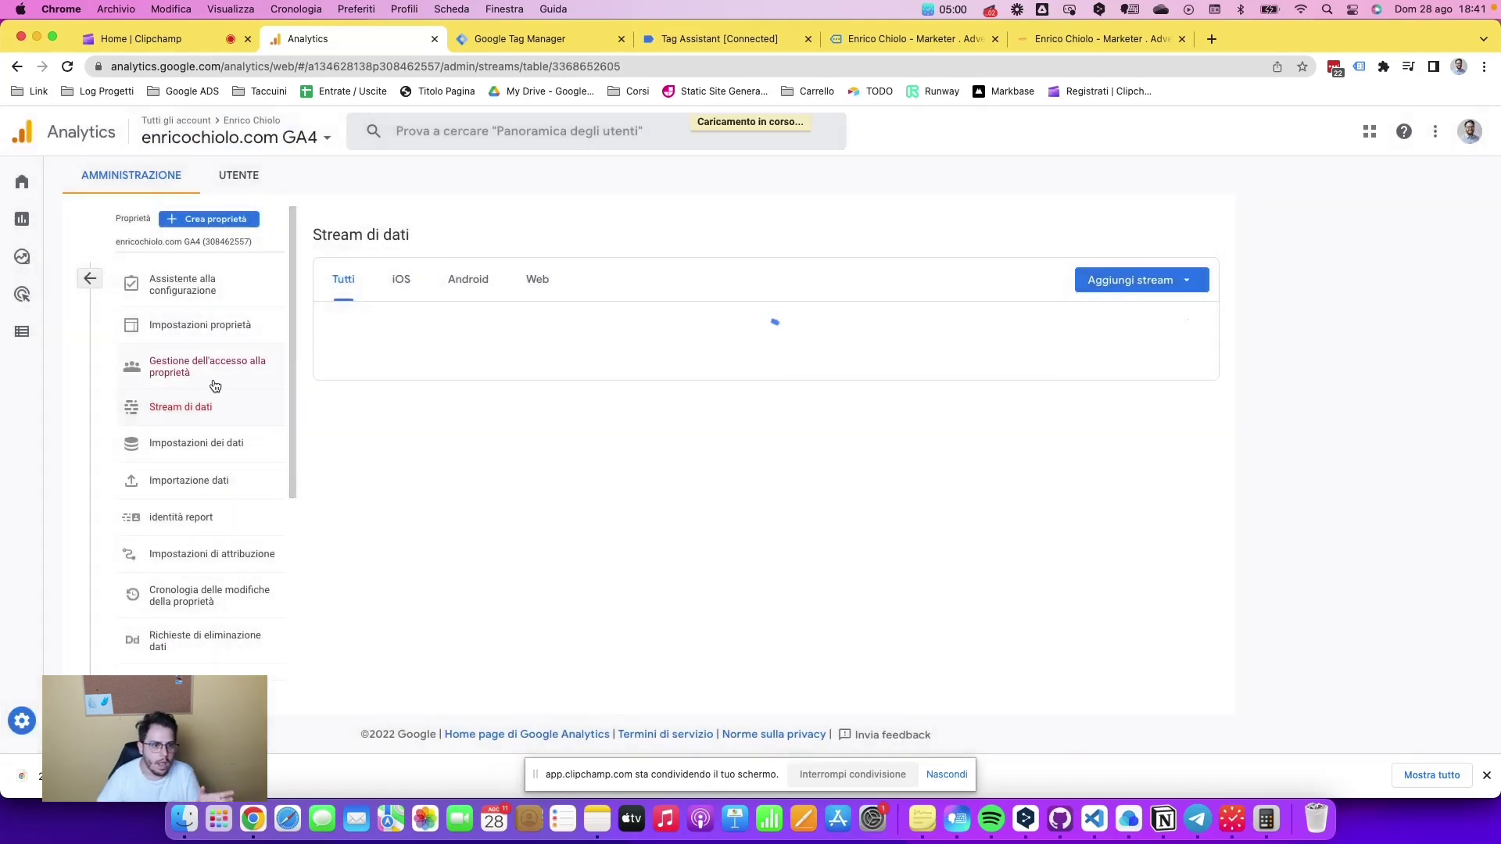
Open DebugView in the Analytics configuration section and inspect the parameters of the page_view event.
{"action": "left_click", "coordinate": [17, 335]}
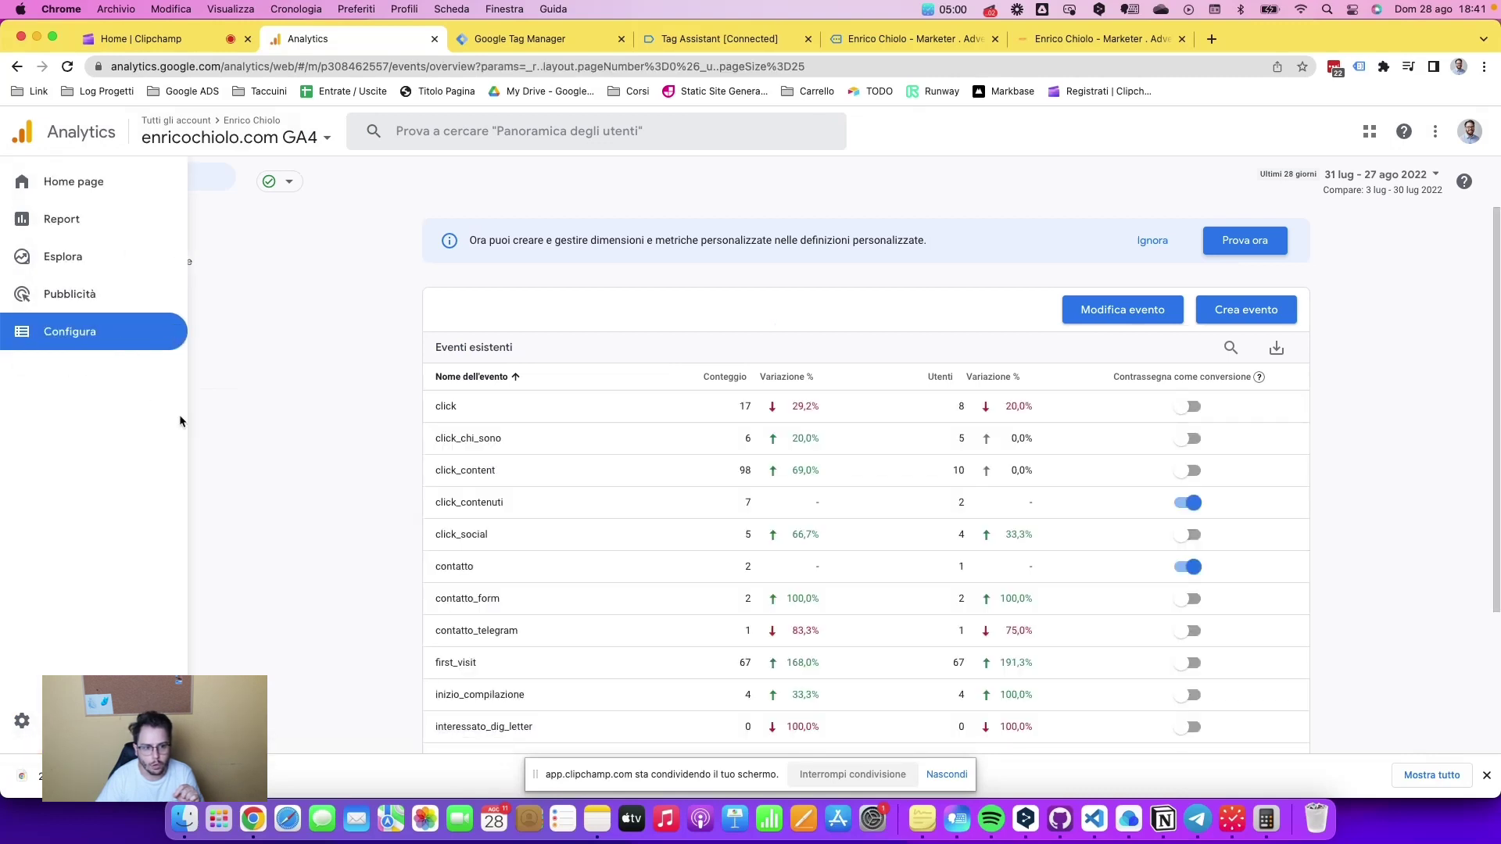
{"action": "left_click", "coordinate": [125, 300]}
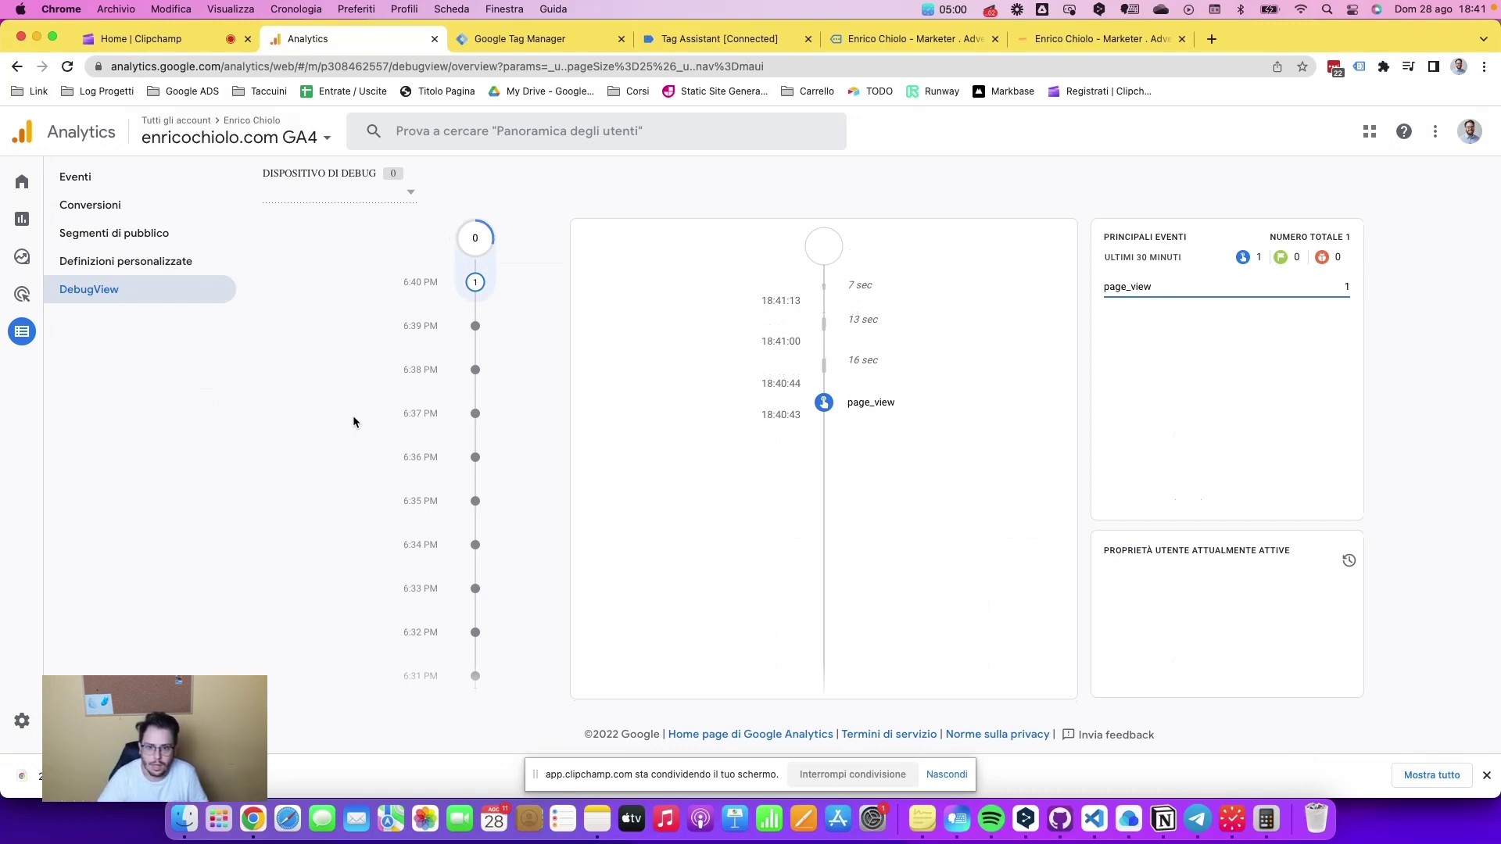
{"action": "left_click", "coordinate": [824, 404]}
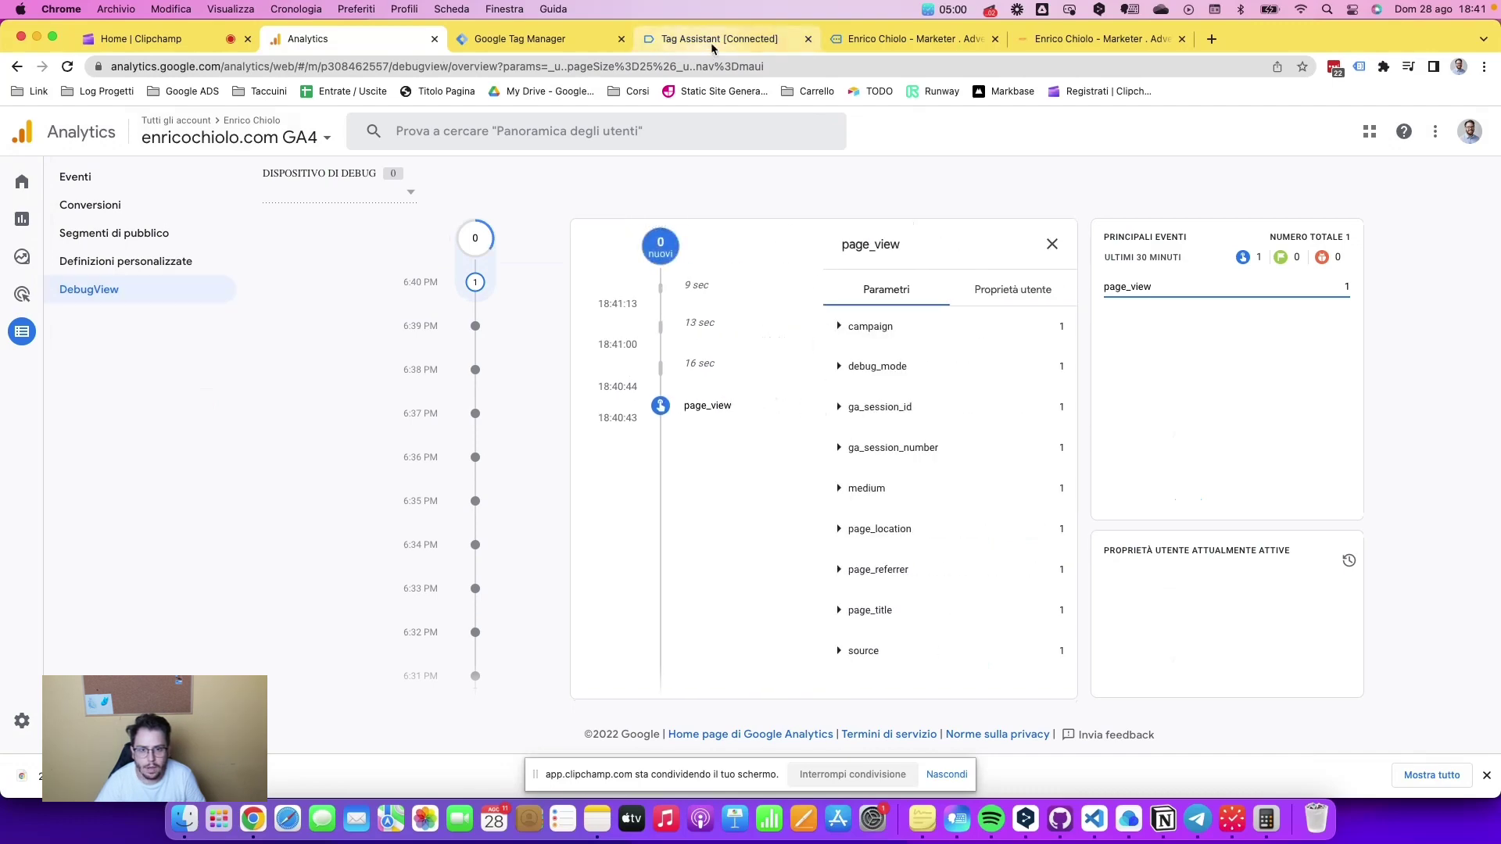
Generate test activity on the connected website by scrolling through the page and following the "Chi sono?" link.
{"action": "left_click", "coordinate": [911, 38]}
{"action": "scroll", "coordinate": [874, 312], "scroll_direction": "down", "scroll_amount": 10}
{"action": "scroll", "coordinate": [875, 315], "scroll_direction": "up", "scroll_amount": 10}
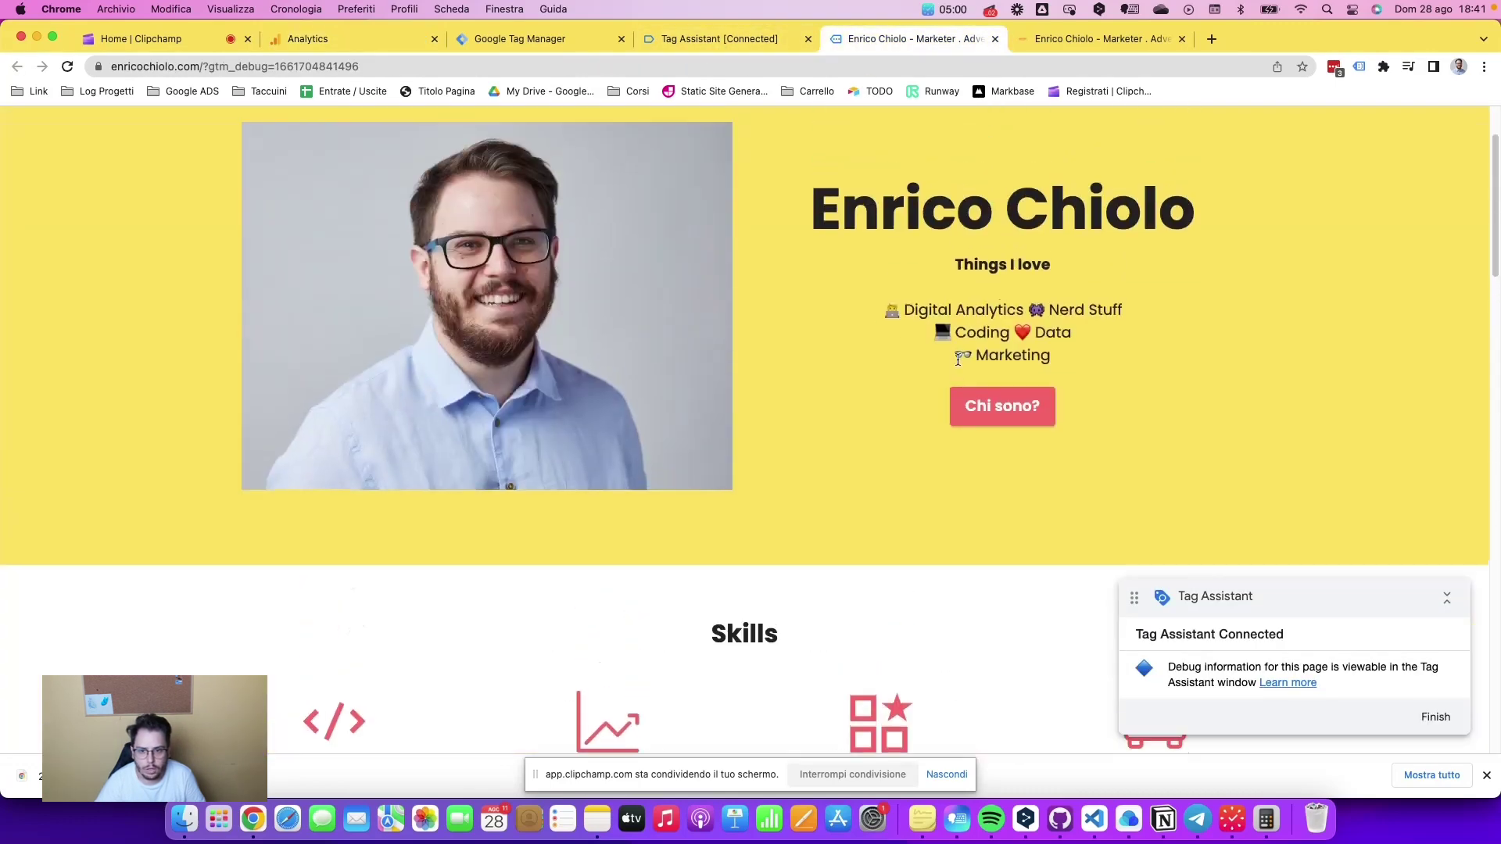
{"action": "left_click", "coordinate": [1001, 404]}
{"action": "scroll", "coordinate": [852, 294], "scroll_direction": "down", "scroll_amount": 10}
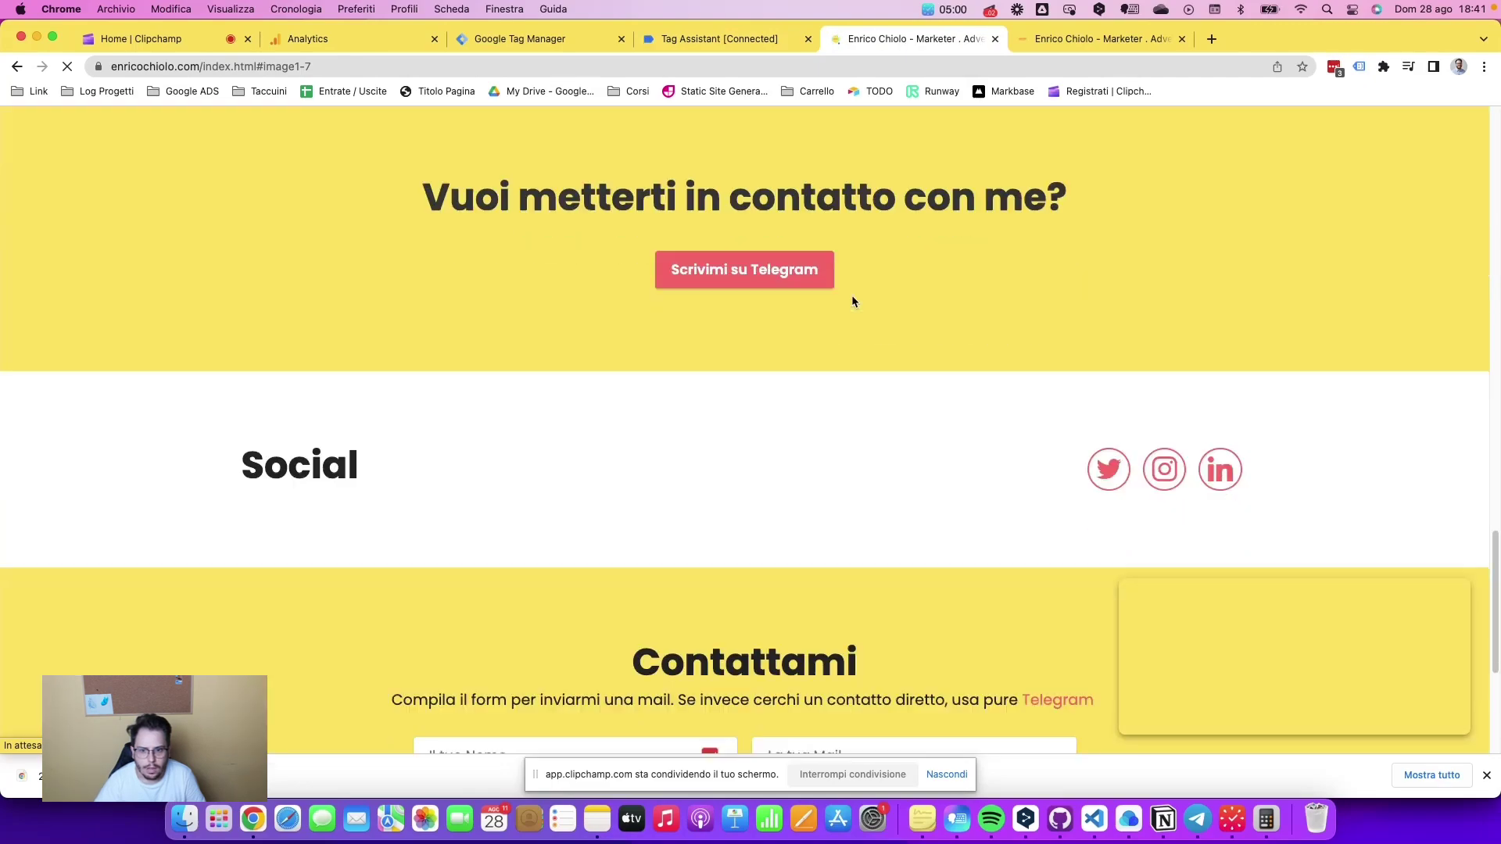
{"action": "scroll", "coordinate": [852, 294], "scroll_direction": "up", "scroll_amount": 10}
Return to DebugView in Analytics and resume the paused live event stream.
{"action": "left_click", "coordinate": [559, 43]}
{"action": "key", "text": "ctrl+shift+Tab"}
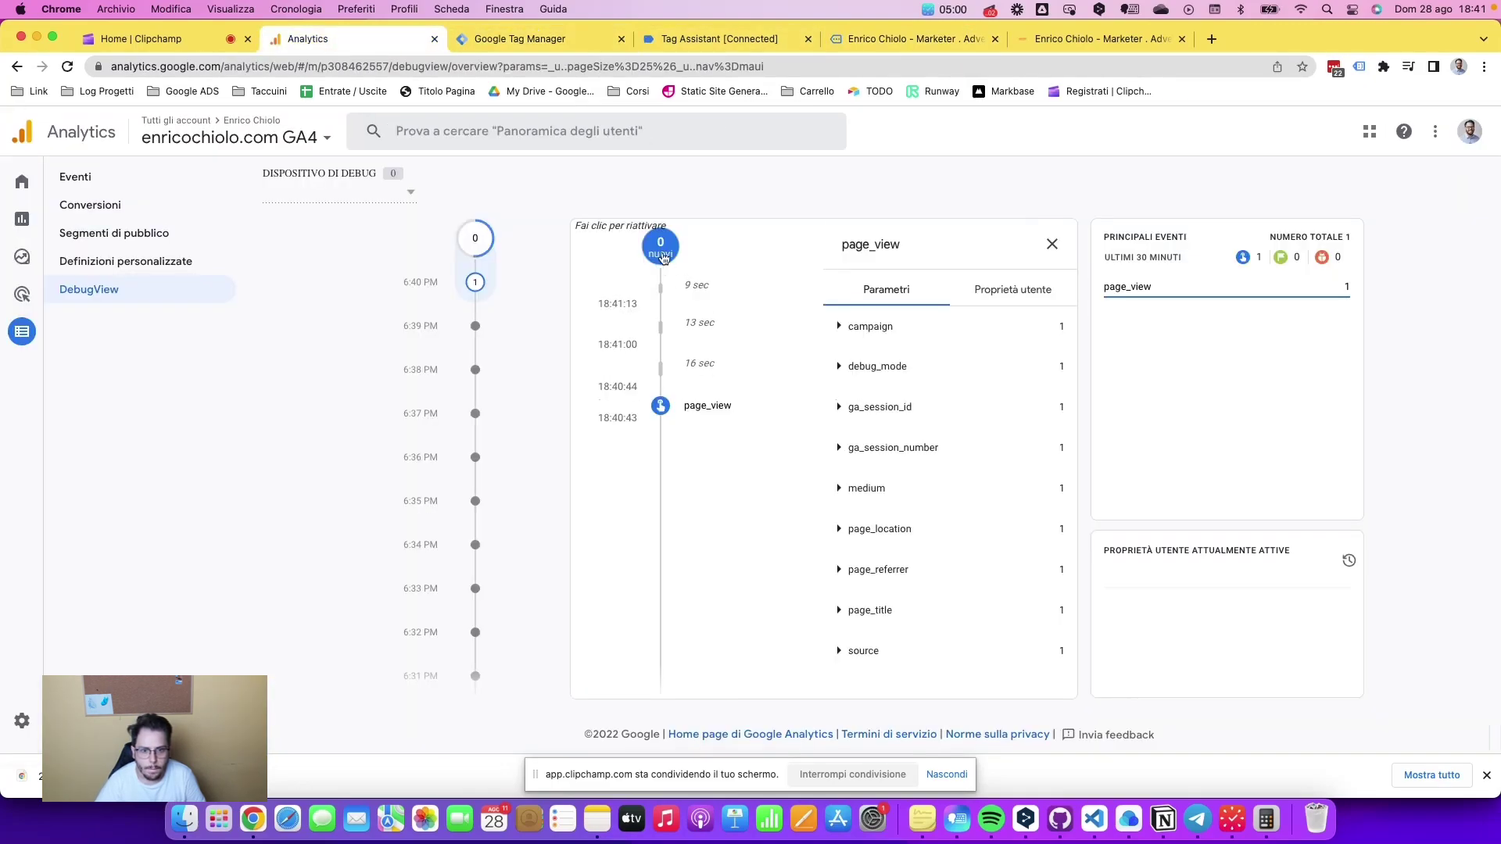
{"action": "left_click", "coordinate": [757, 322]}
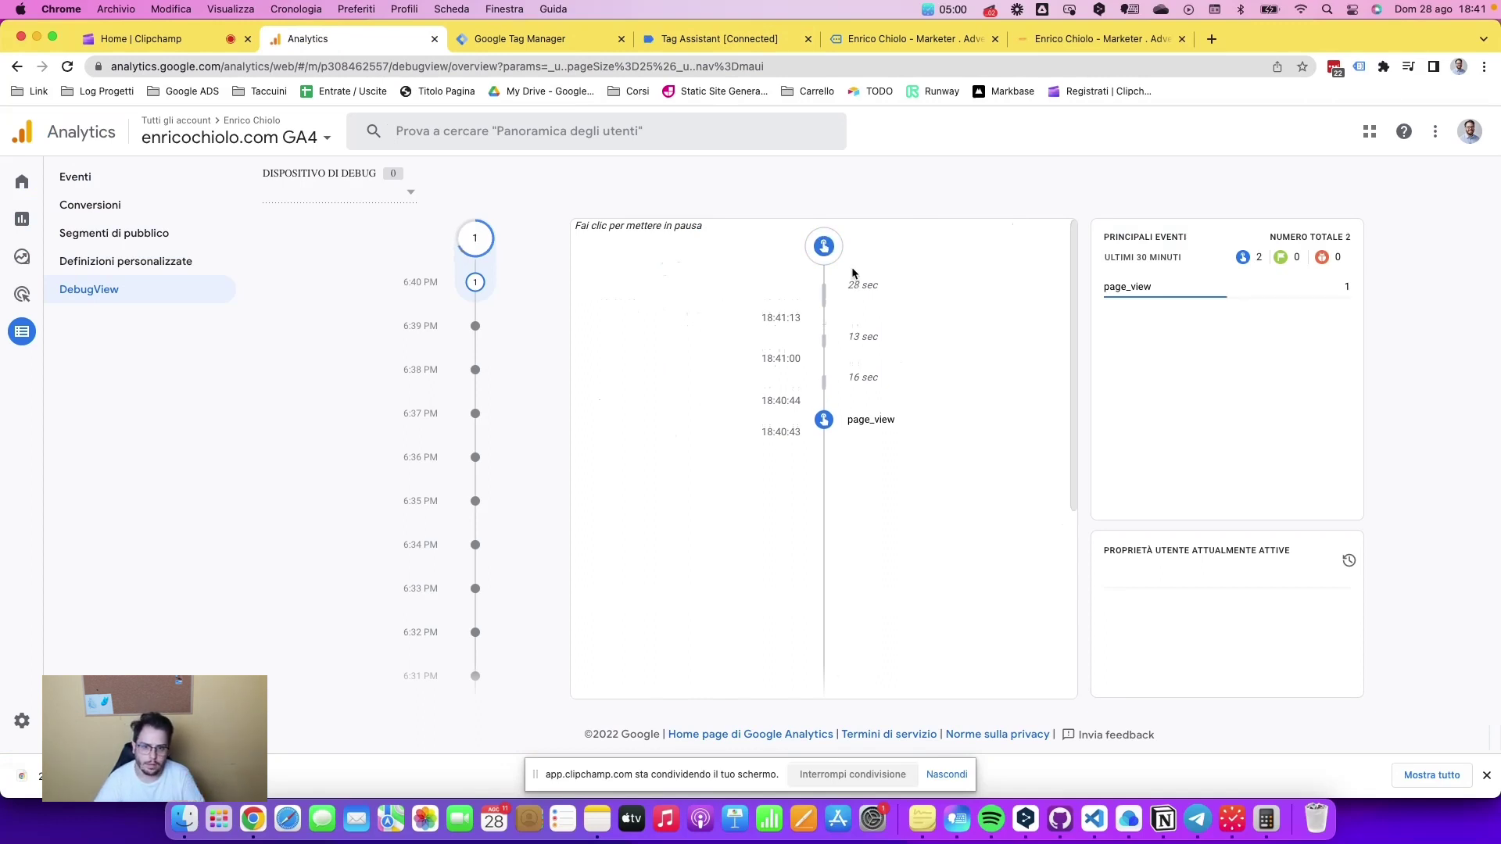
Check the Tag Assistant summary and the Tag Manager tag list, and go back to DebugView to review the event timeline.
{"action": "left_click", "coordinate": [693, 45]}
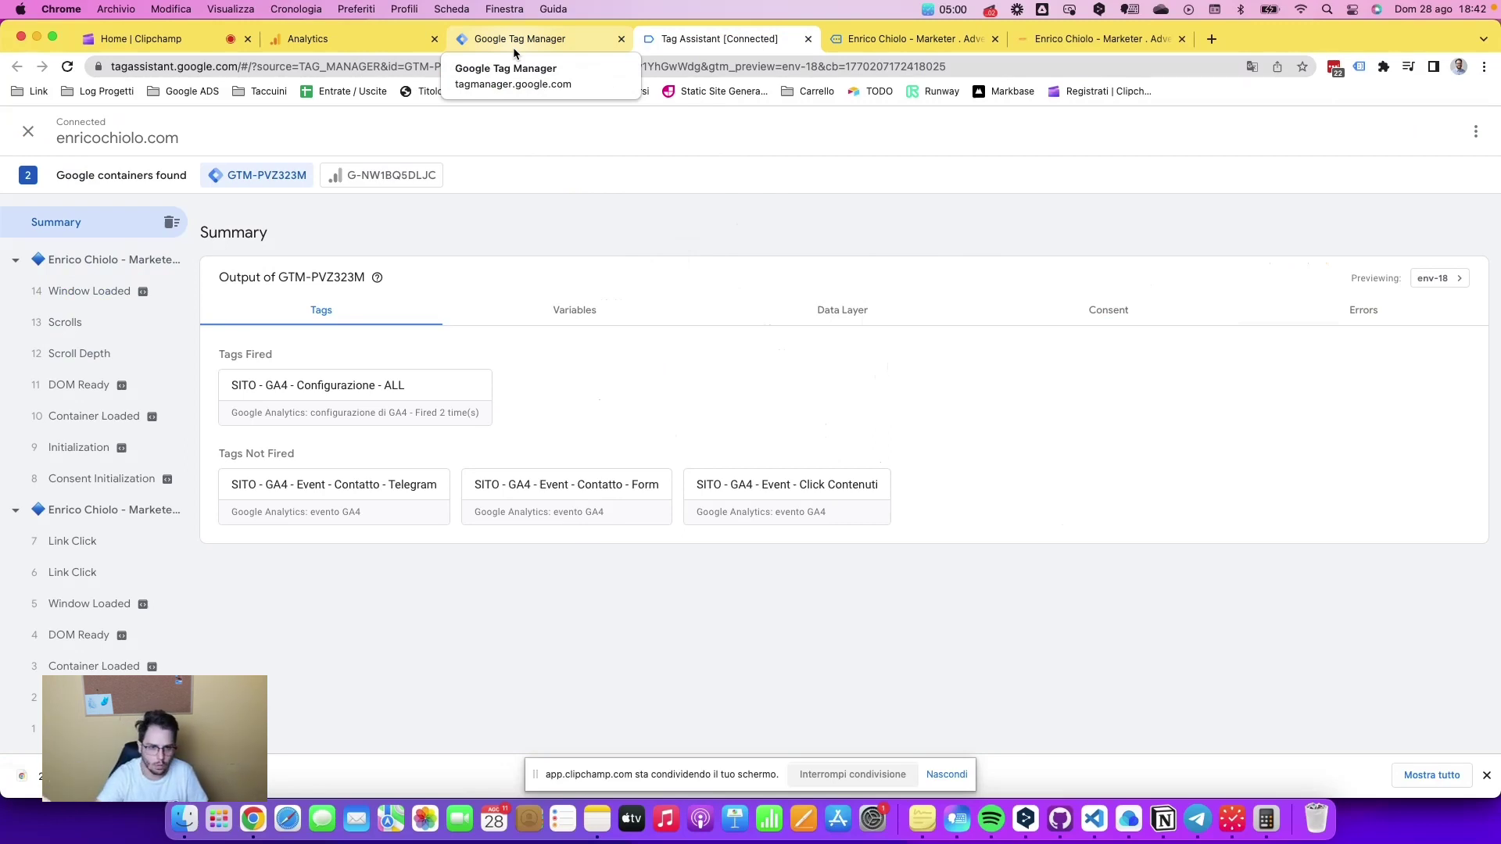
{"action": "left_click", "coordinate": [513, 47]}
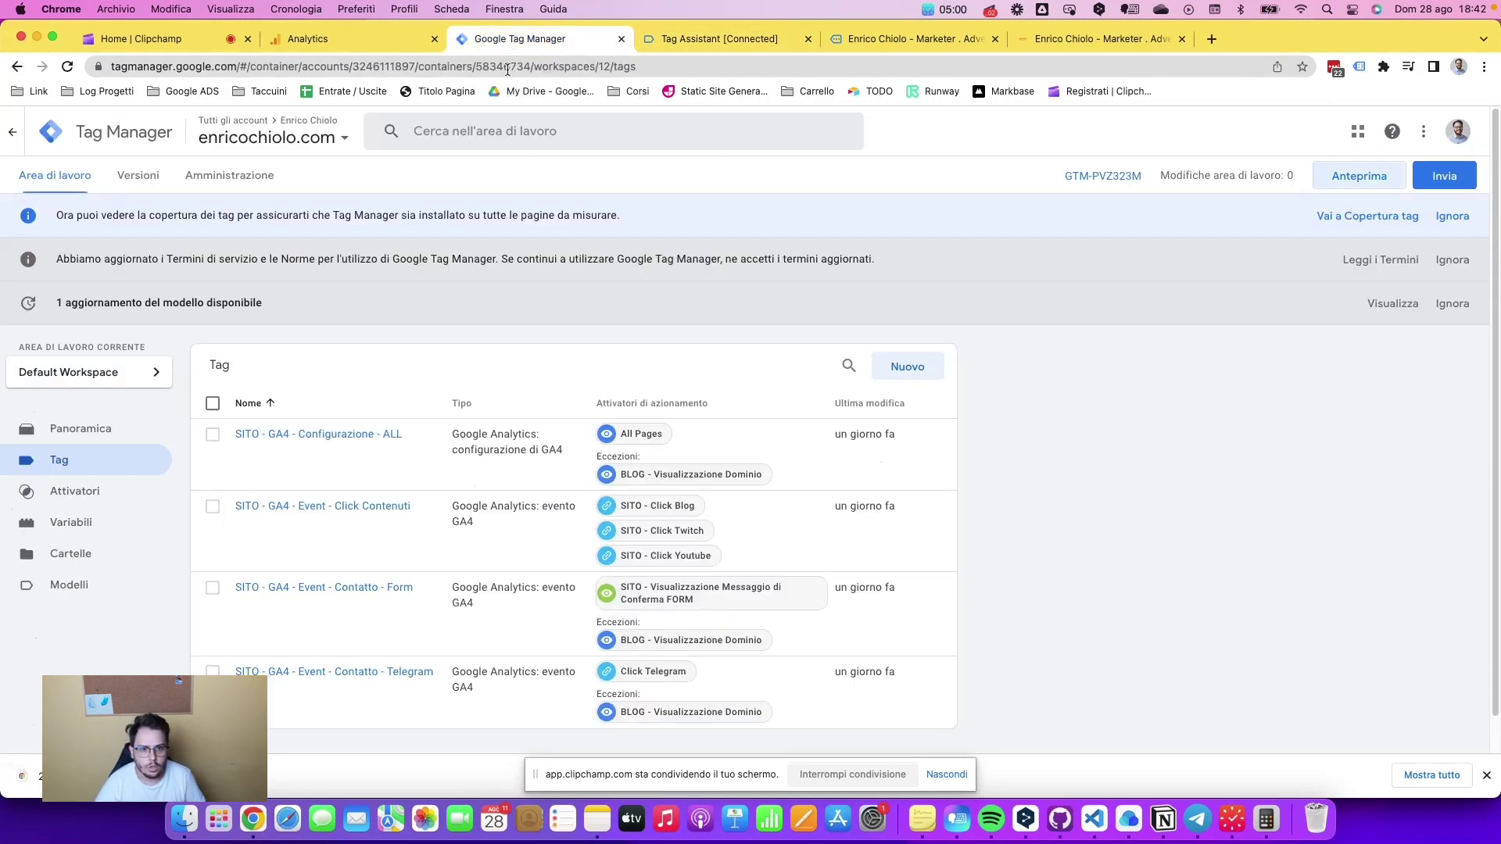
{"action": "left_click", "coordinate": [392, 40]}
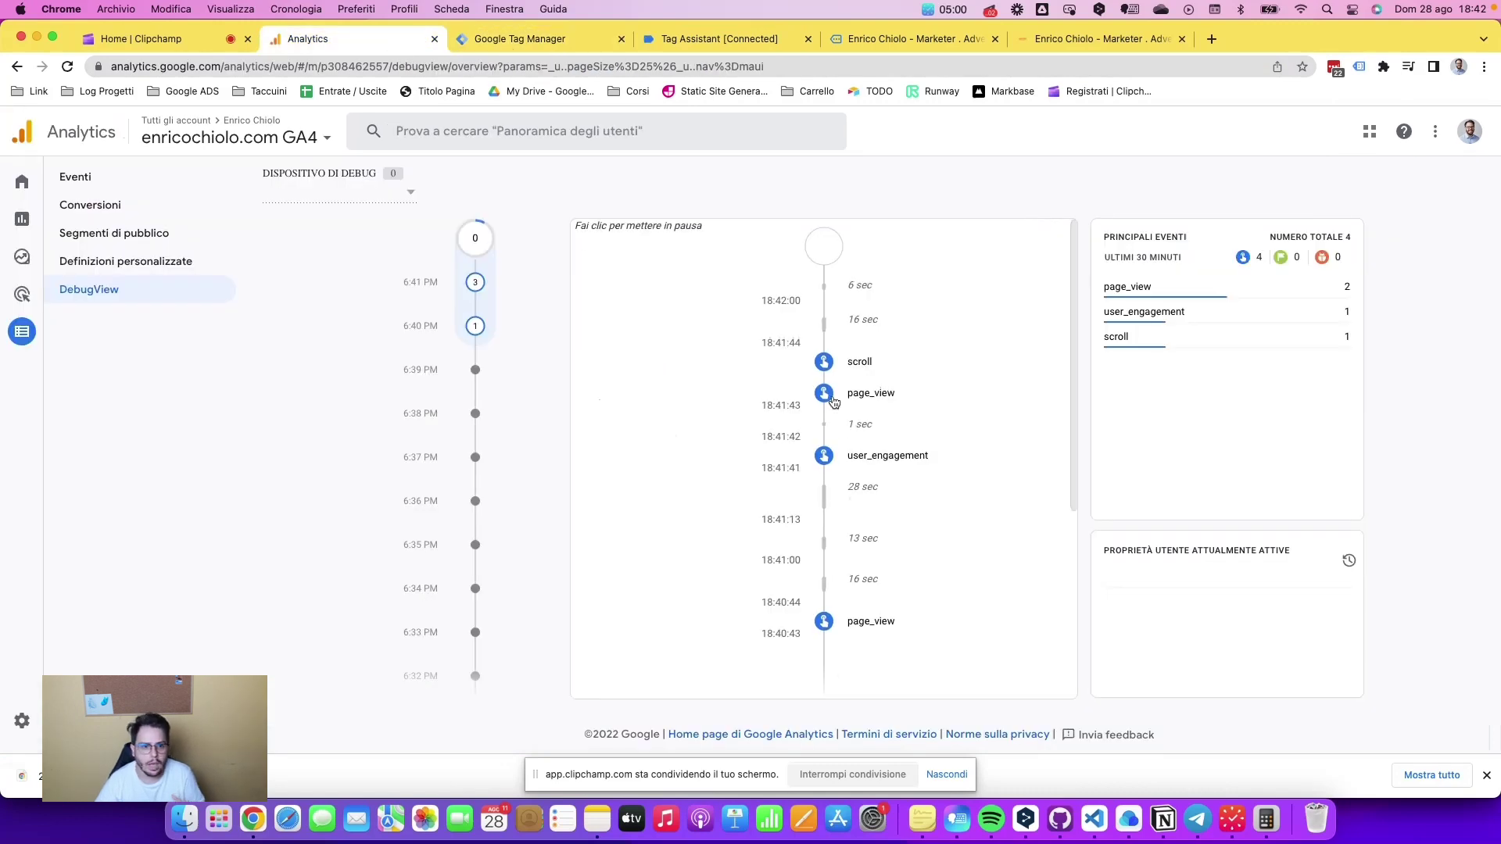